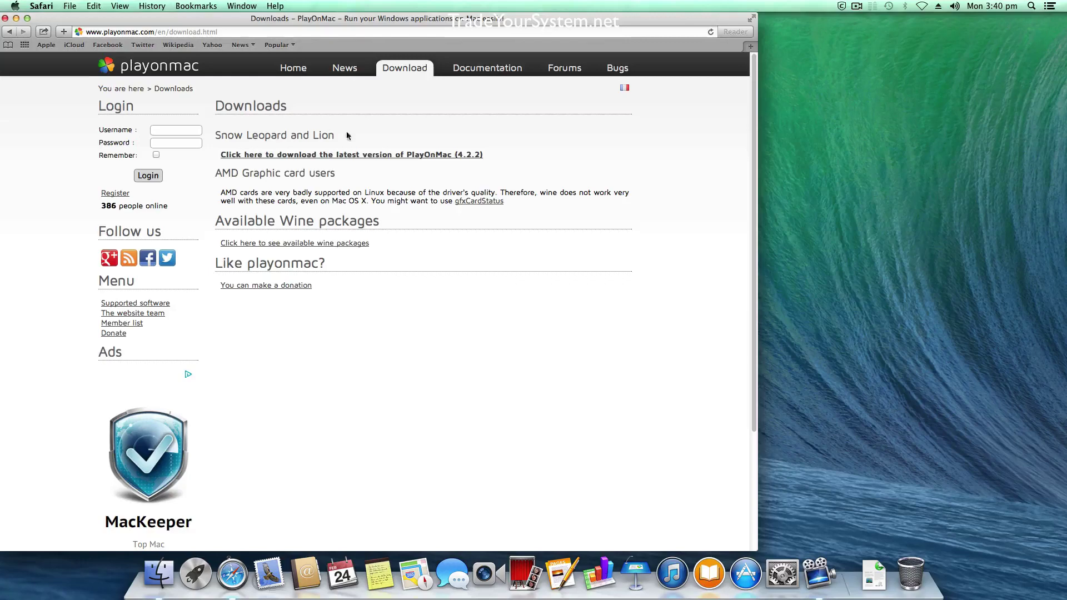
- Download PlayOnMac_4.2.2.dmg in Safari and open the disk image from Downloads
click(419, 158)
click(460, 157)
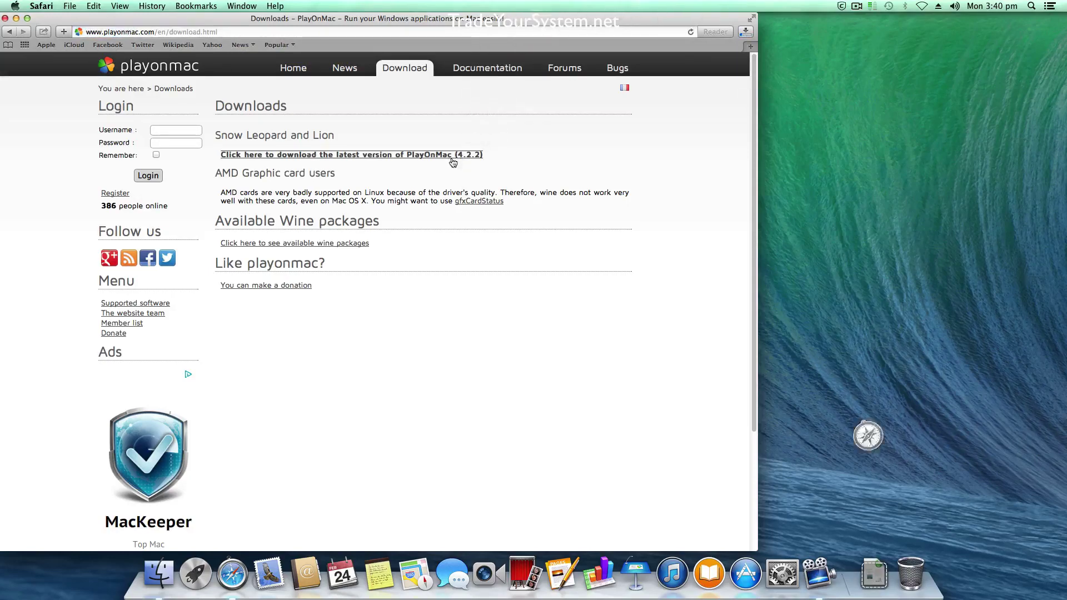
click(747, 35)
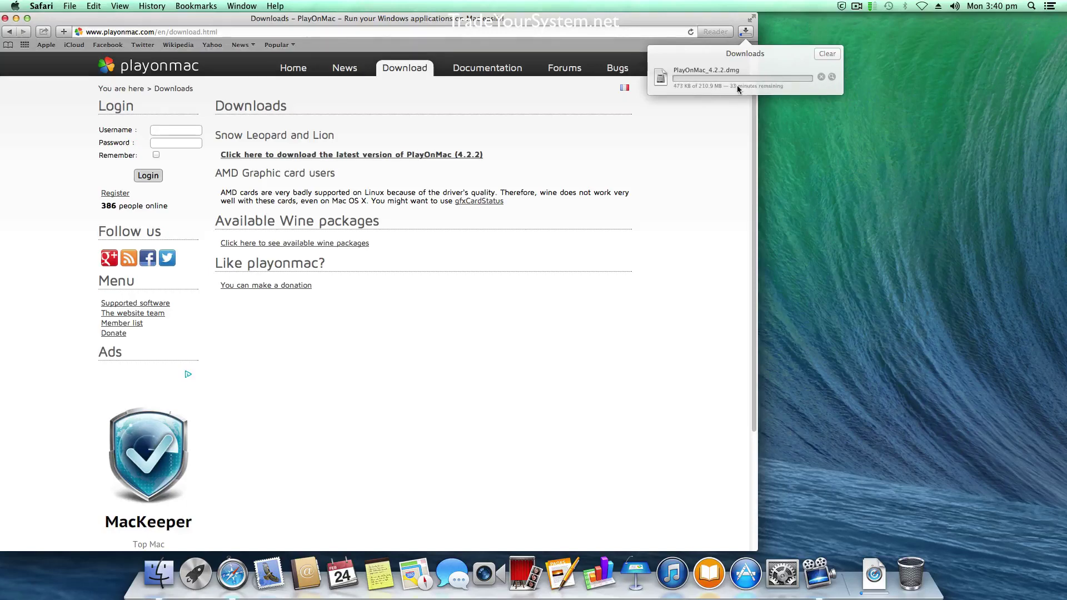
click(856, 8)
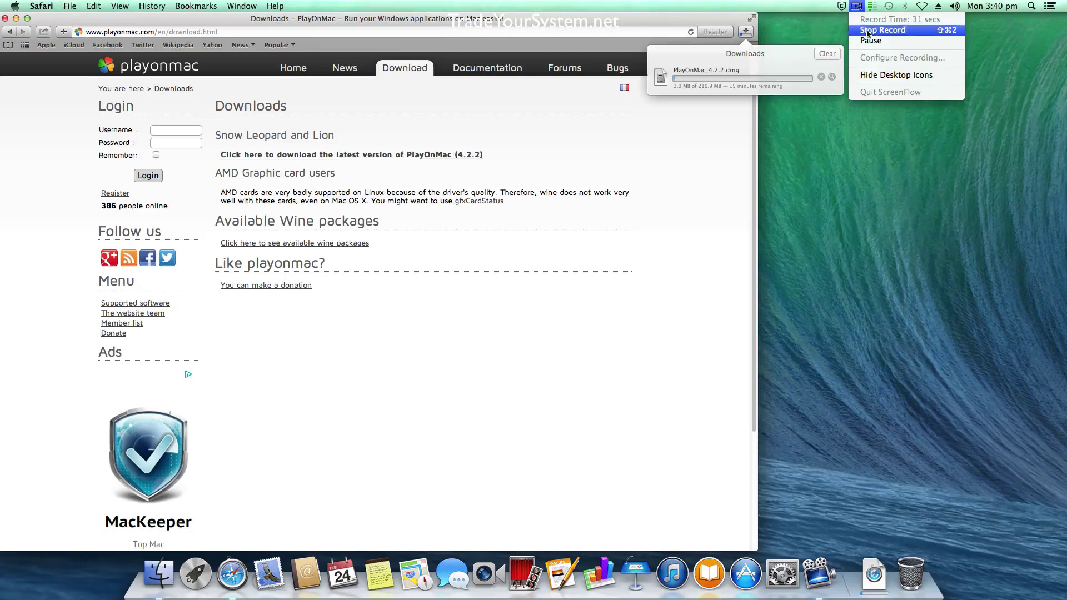
click(872, 41)
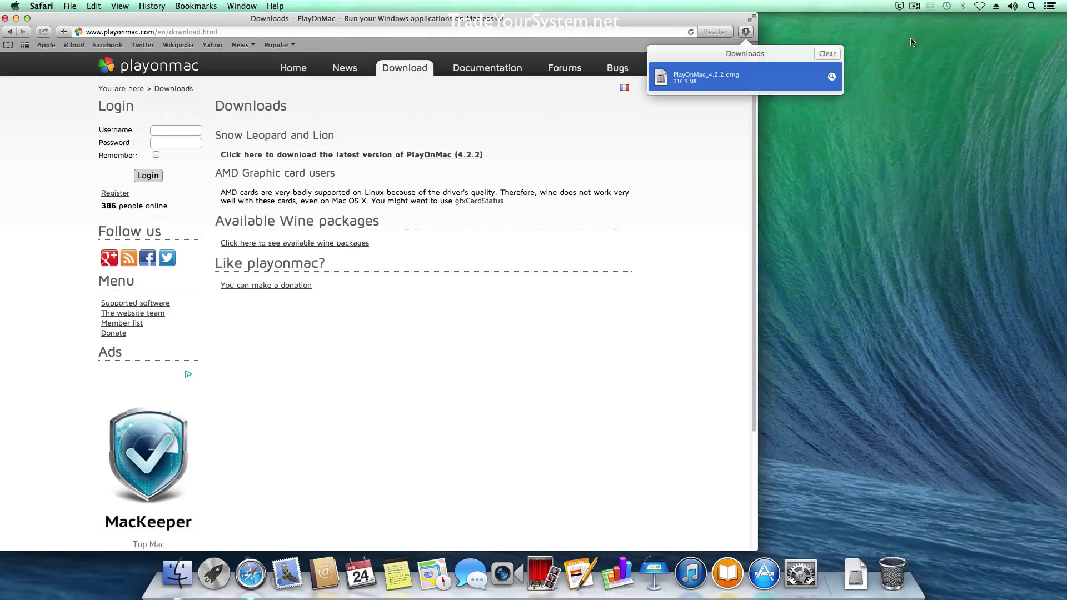
double_click(684, 78)
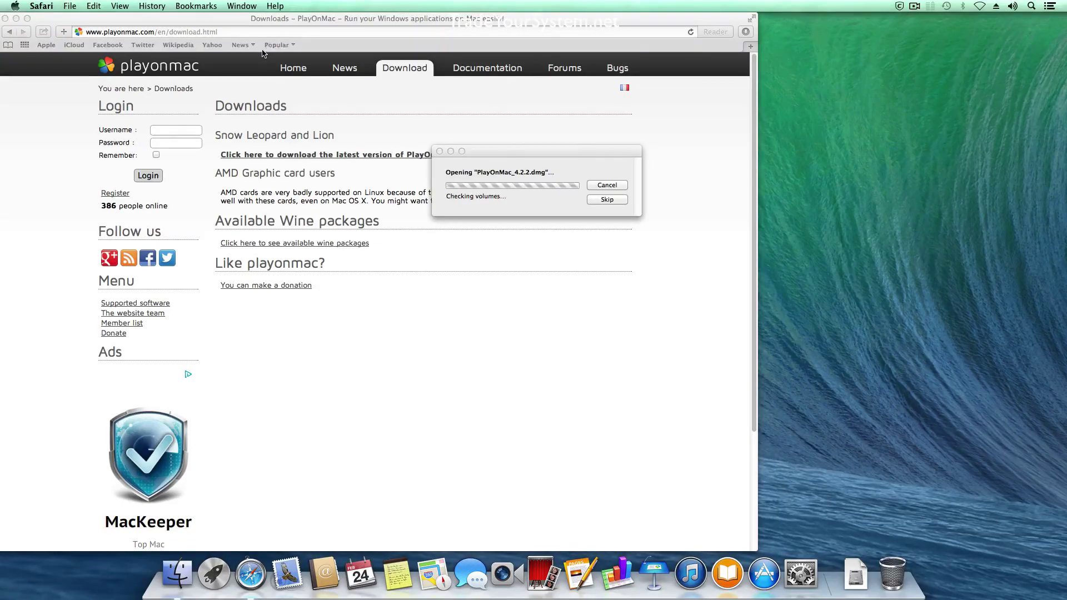
- Copy PlayOnMac from the mounted disk image into the Applications folder
click(16, 19)
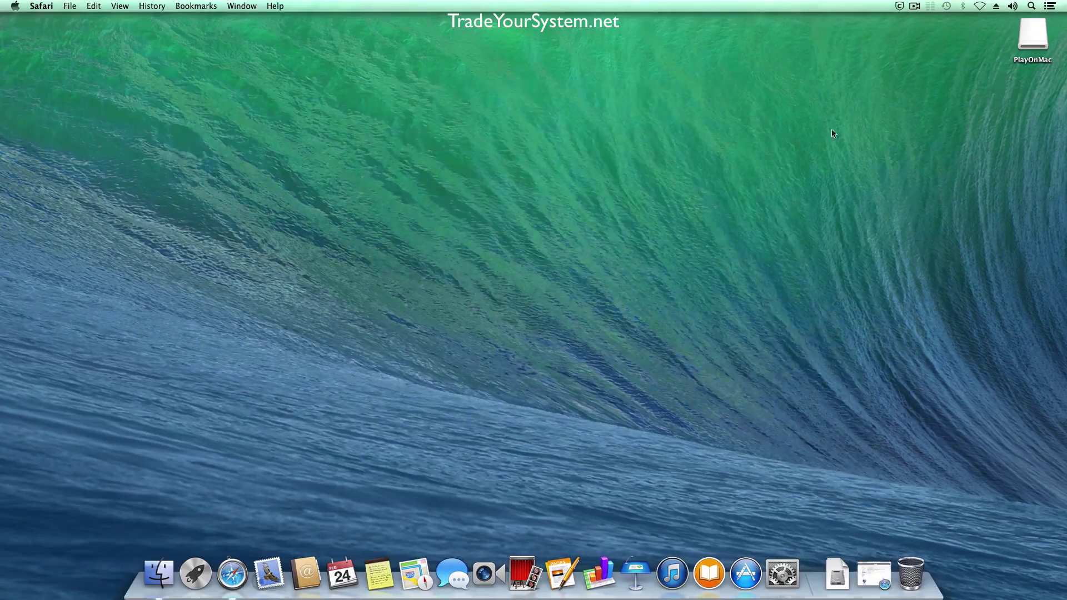
drag(478, 330, 621, 186)
click(524, 240)
drag(525, 239, 438, 243)
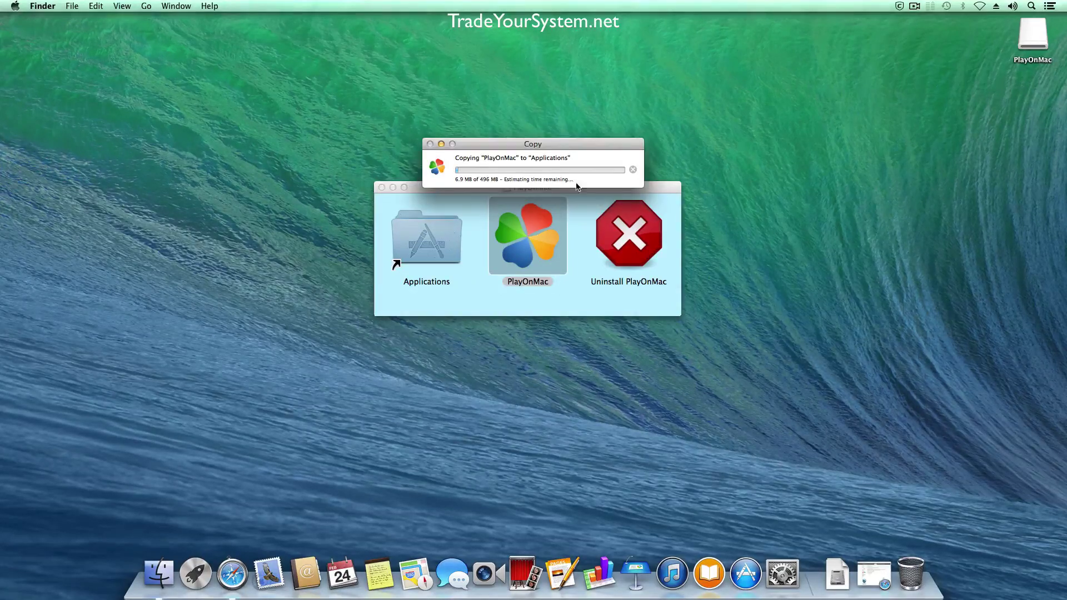
- Launch PlayOnMac from the Applications folder
click(913, 7)
click(939, 30)
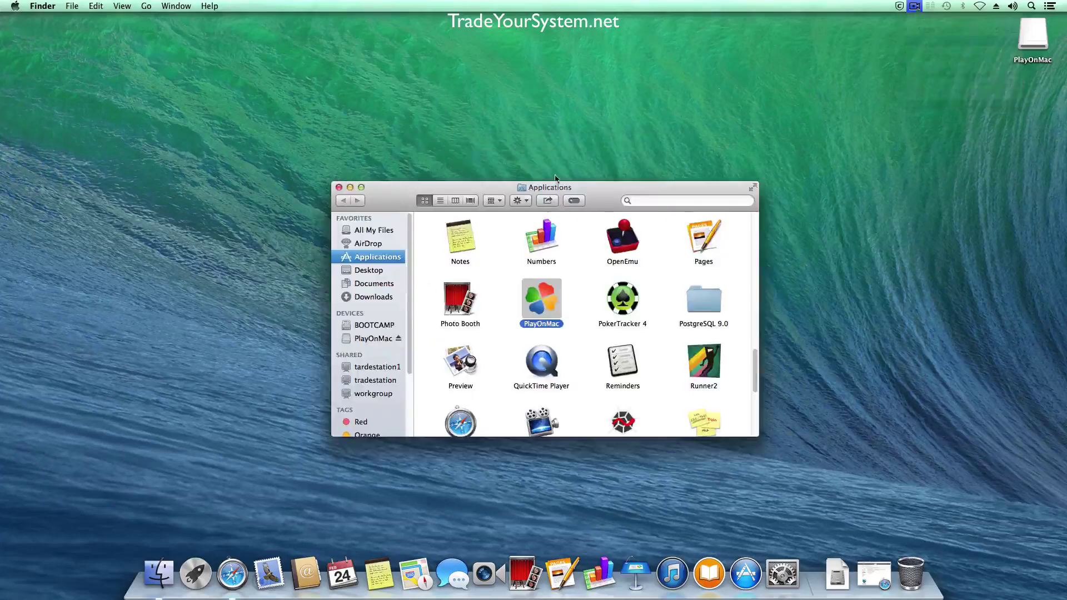
double_click(546, 298)
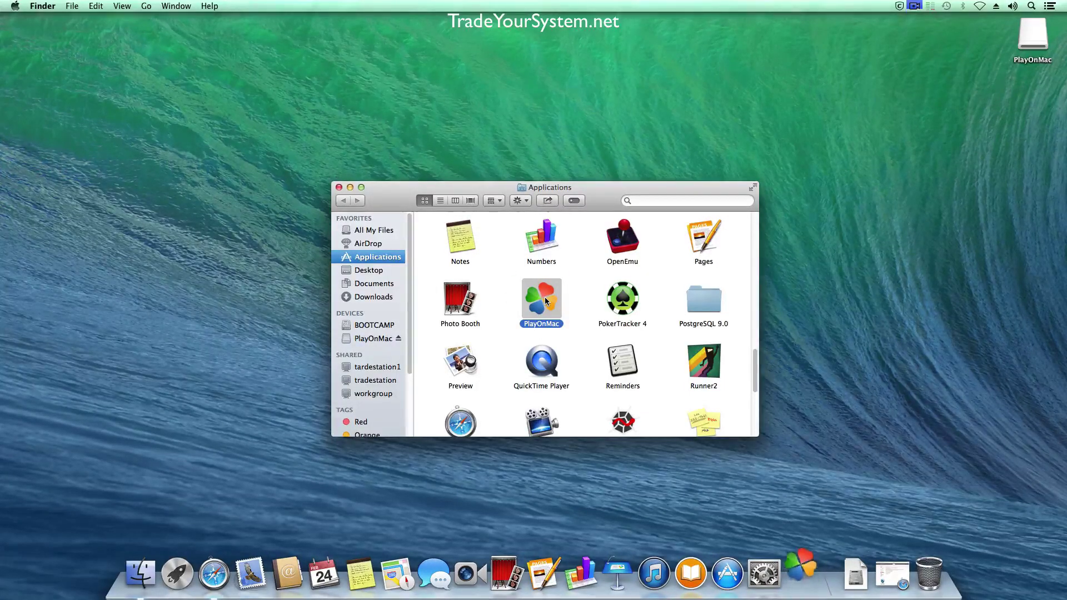
right_click(798, 584)
- Keep PlayOnMac in the Dock and confirm opening the downloaded app
mouse_move(834, 491)
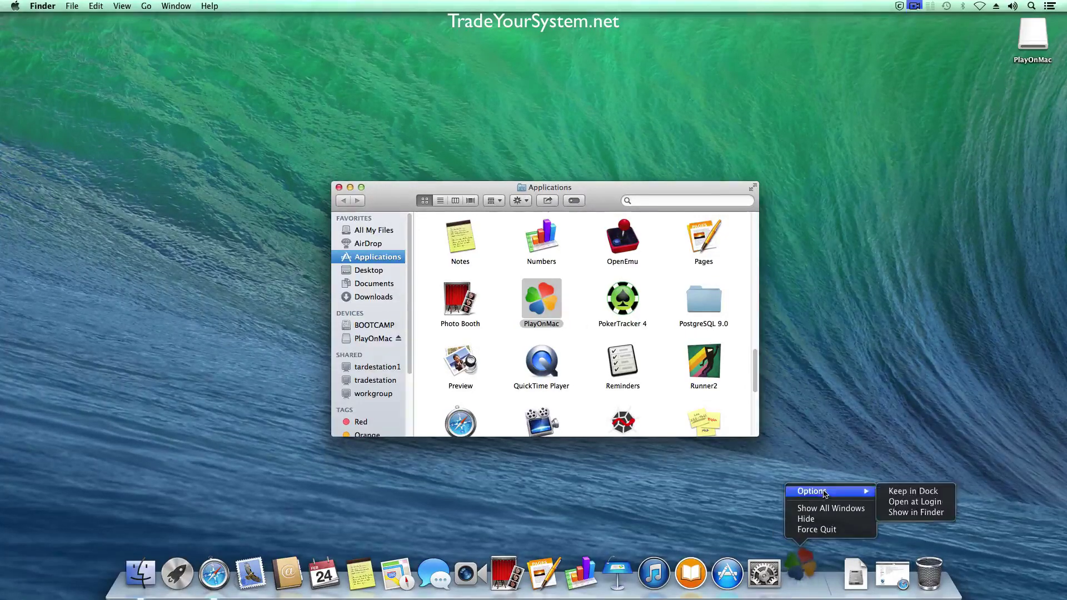
click(907, 490)
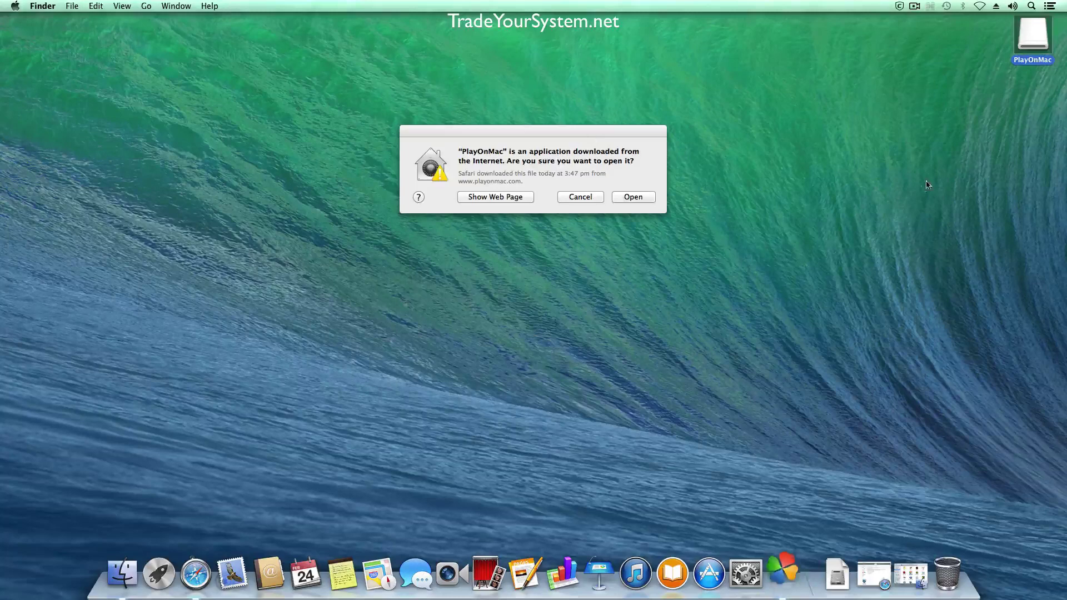
click(582, 136)
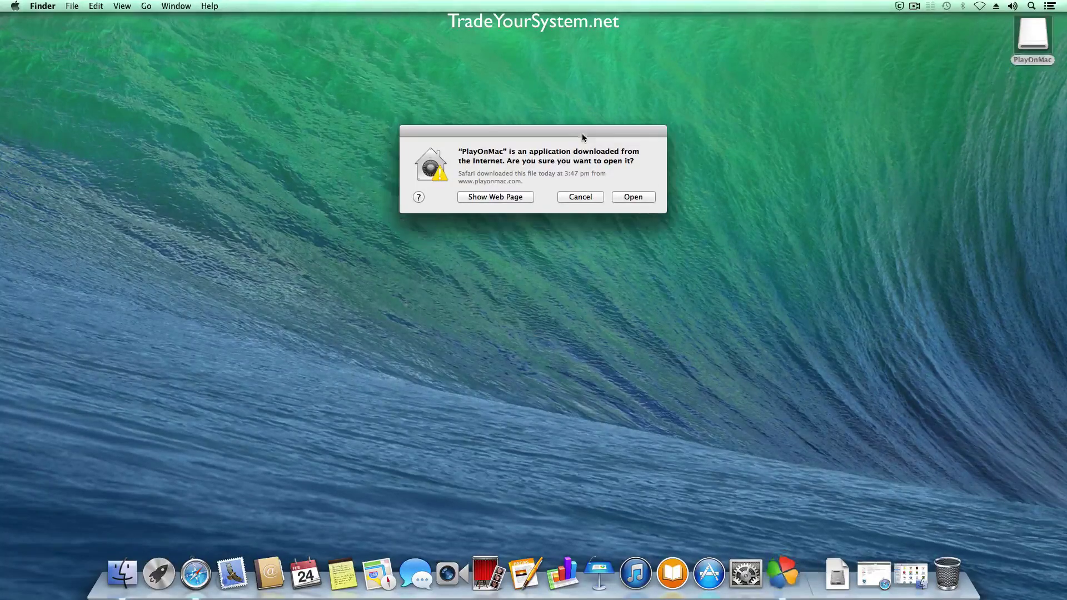
click(638, 199)
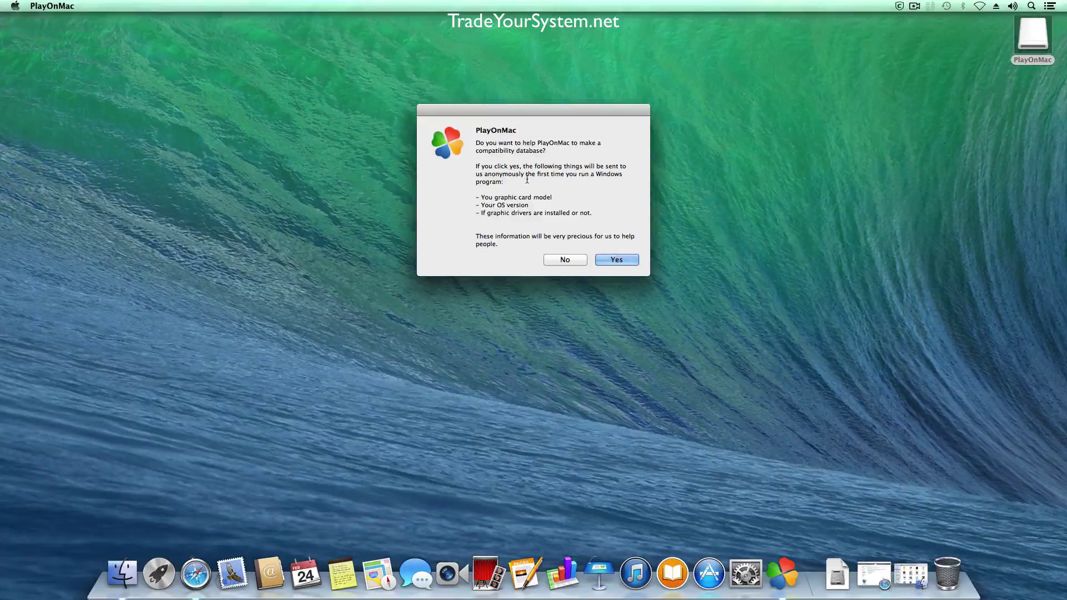
- Decline the compatibility database survey and allow PlayOnMac to connect to playonmac.com
drag(533, 151, 512, 151)
click(560, 261)
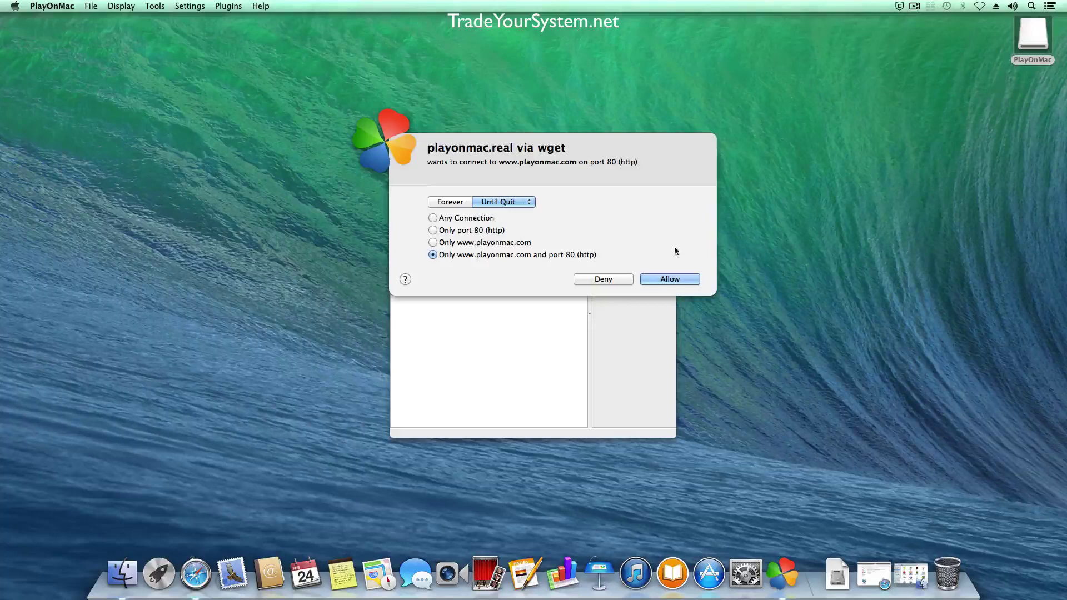
click(676, 280)
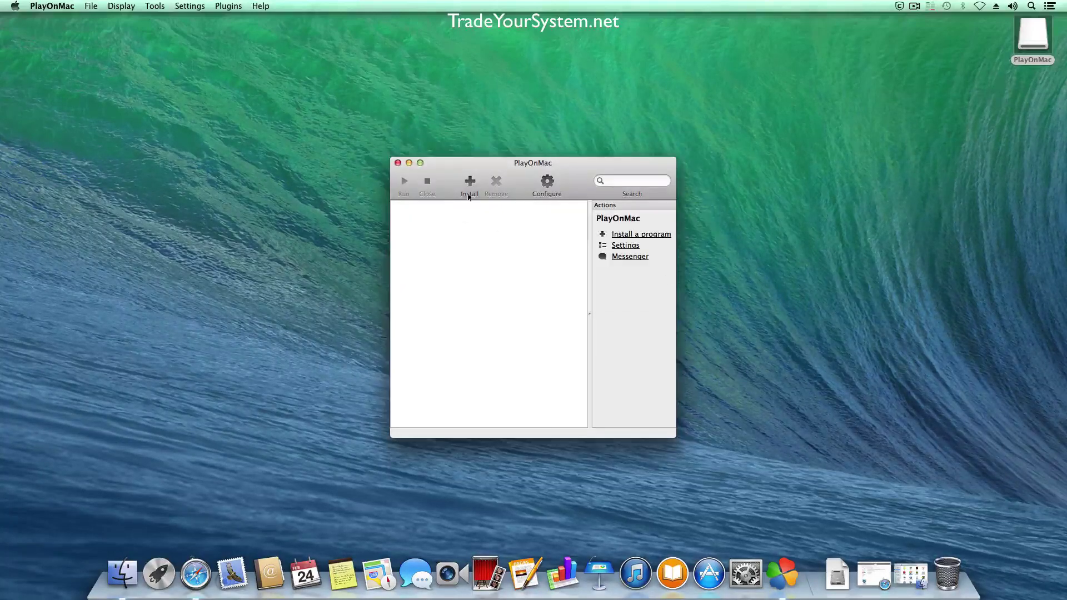
- Start a program install and have the first-use wizard download XQuartz, permitting any connection
click(471, 186)
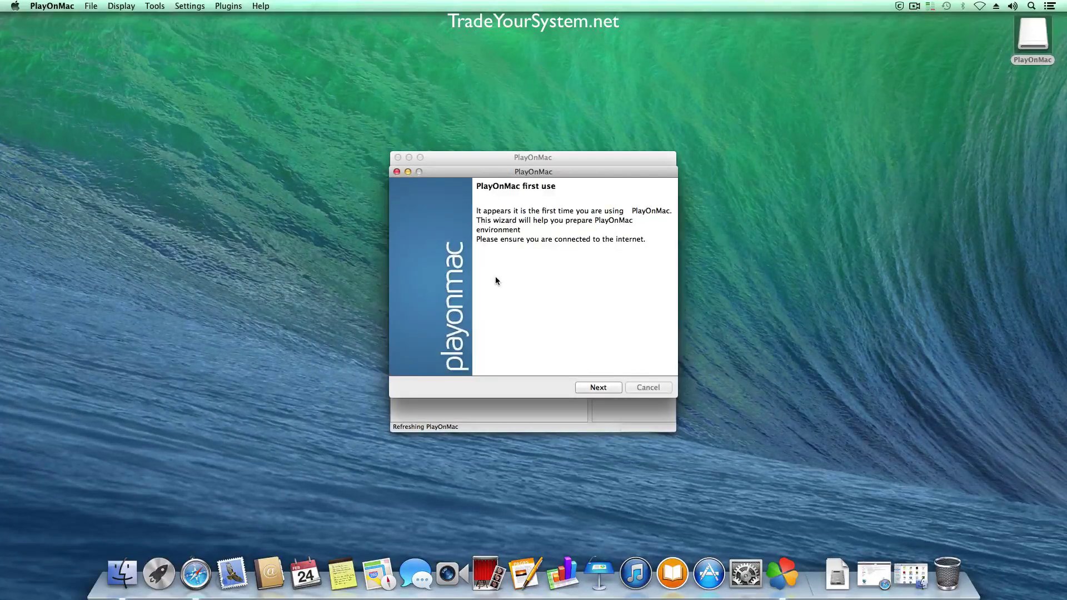
click(606, 387)
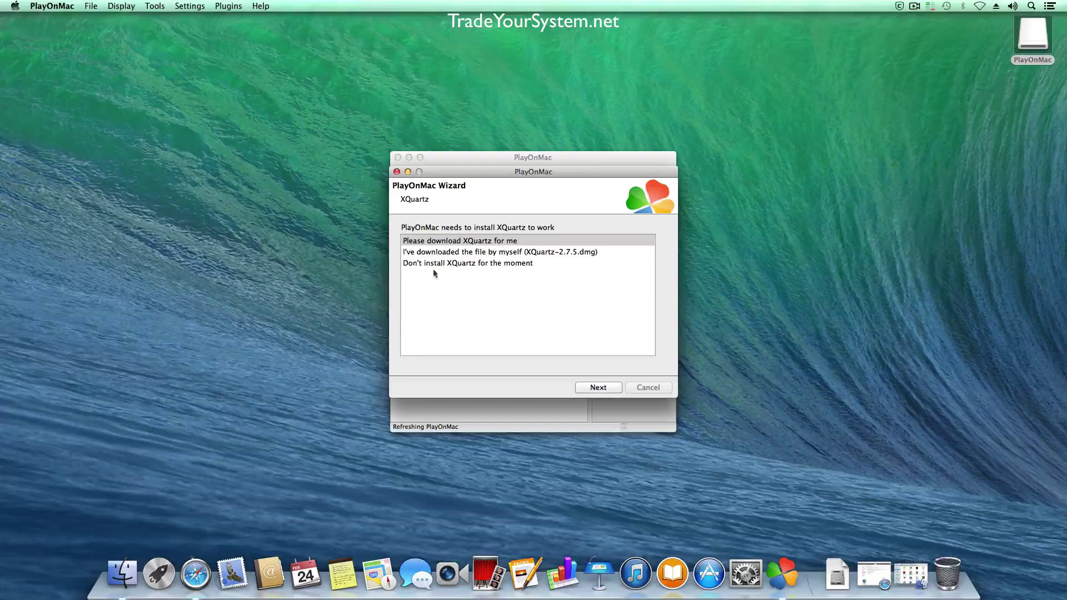
click(601, 387)
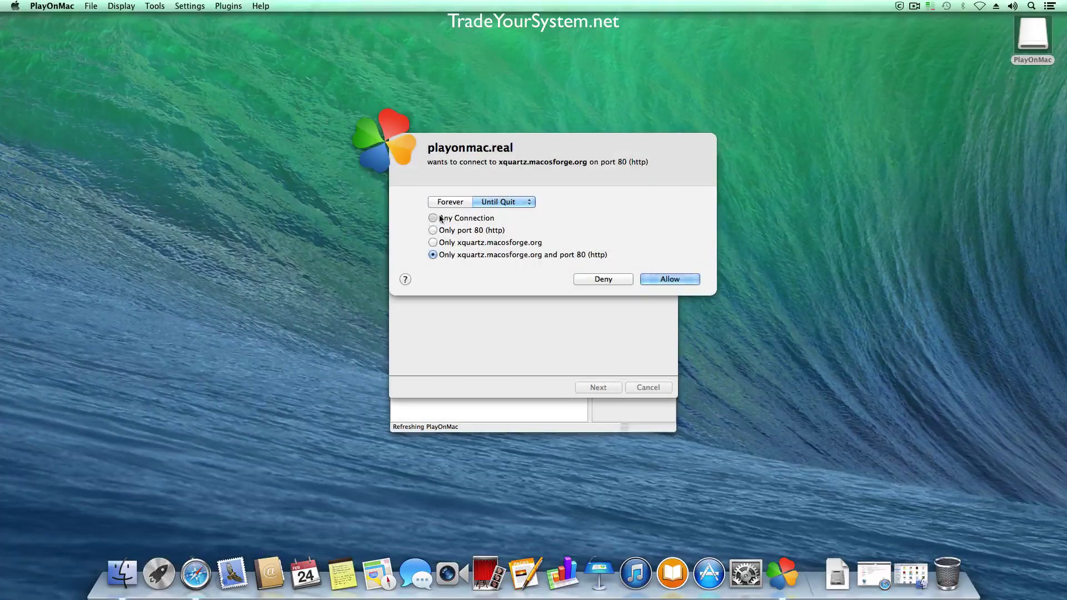
click(440, 218)
- Allow the XQuartz server connection, agree to the XQuartz 2.7.5 license, and start the standard install
click(691, 279)
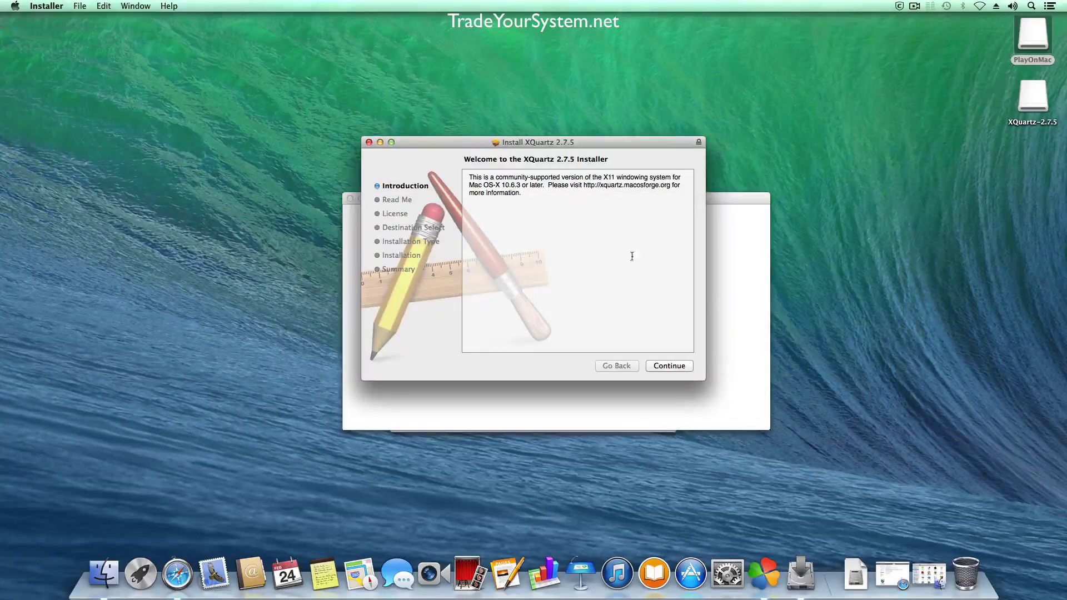
click(679, 369)
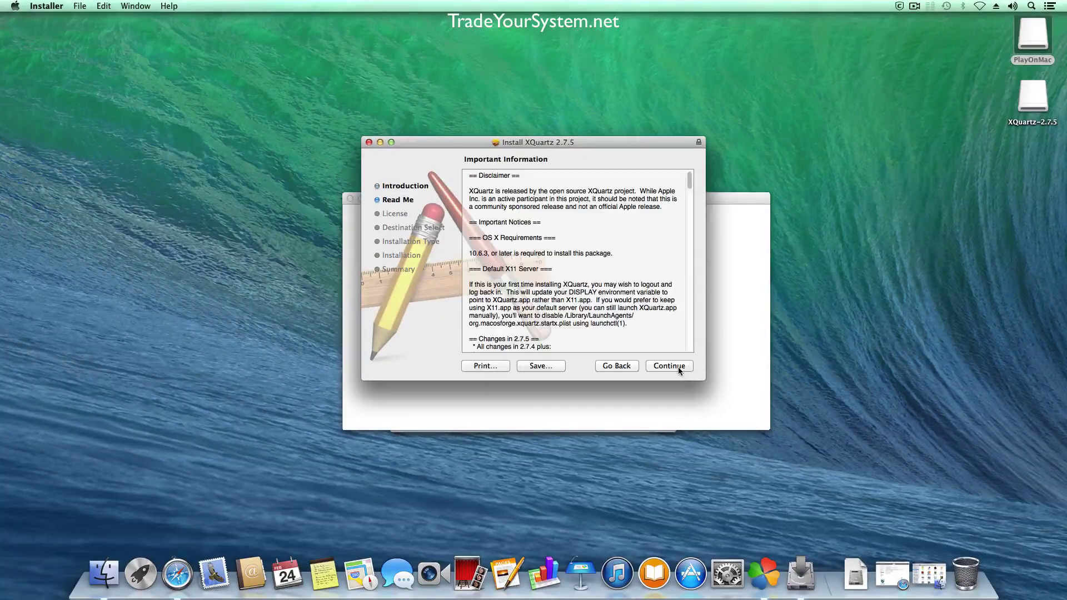
click(678, 369)
click(679, 369)
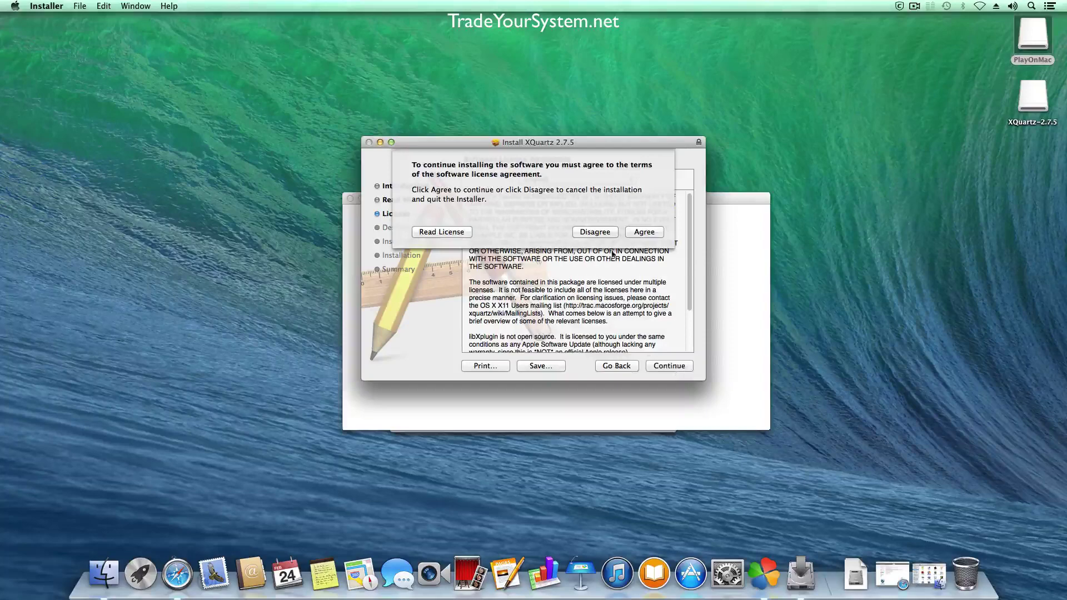
click(642, 232)
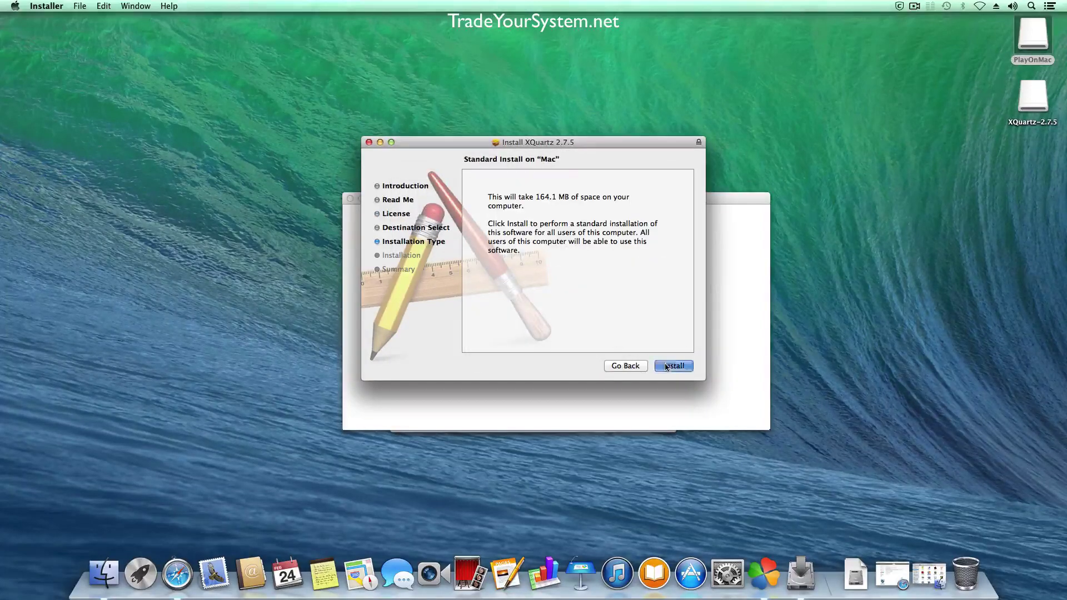
click(669, 365)
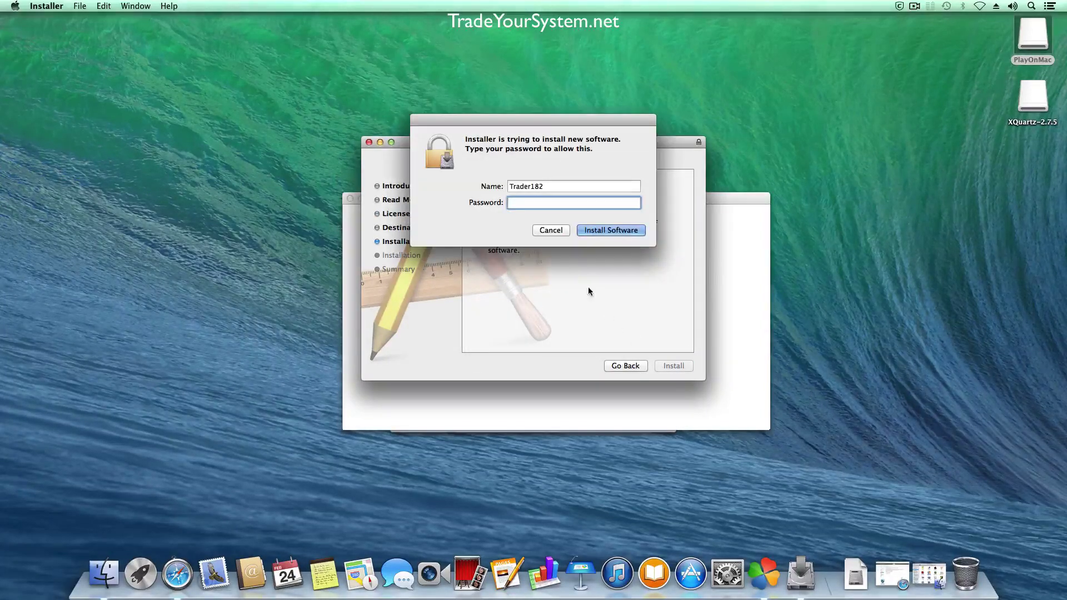
- Authorize the XQuartz installation with the administrator password and let it finish
key(Return)
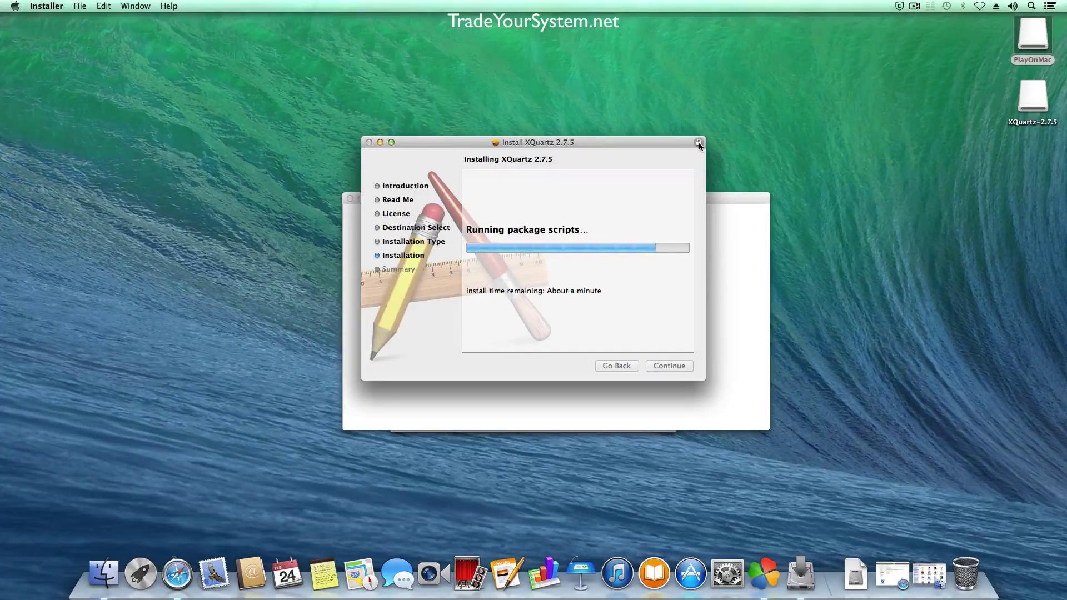
click(914, 6)
click(928, 41)
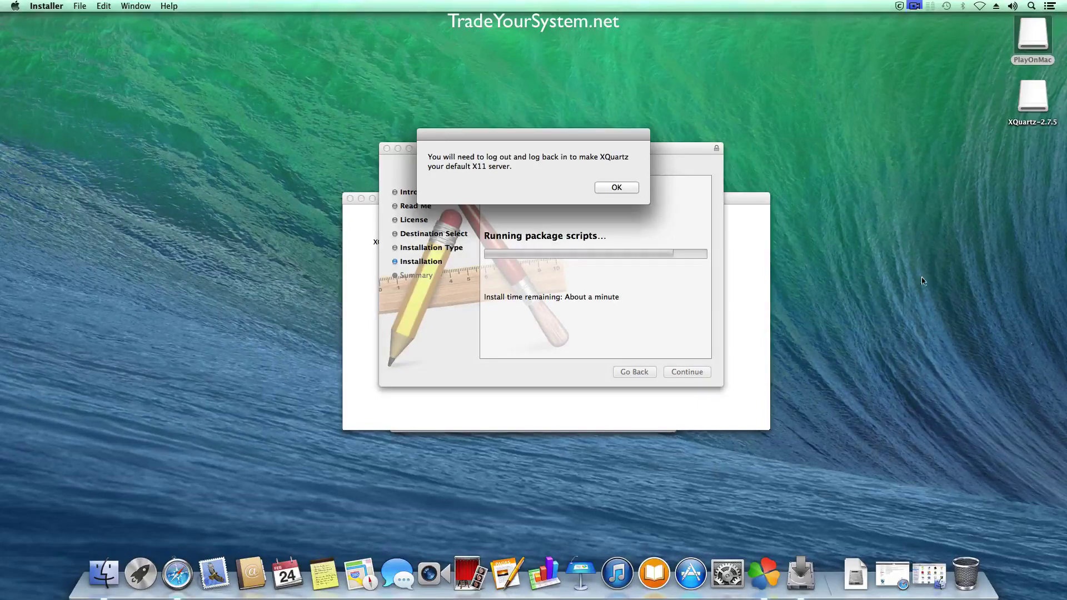
- Dismiss the log-out notice, close the XQuartz installer, and allow X11's connection on any address
click(615, 187)
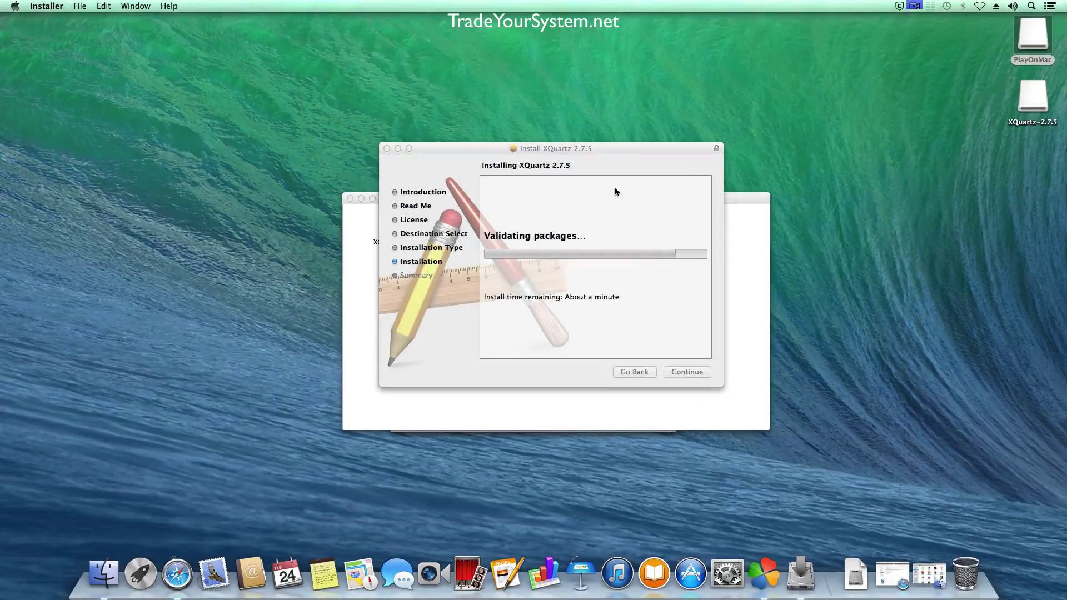
click(693, 373)
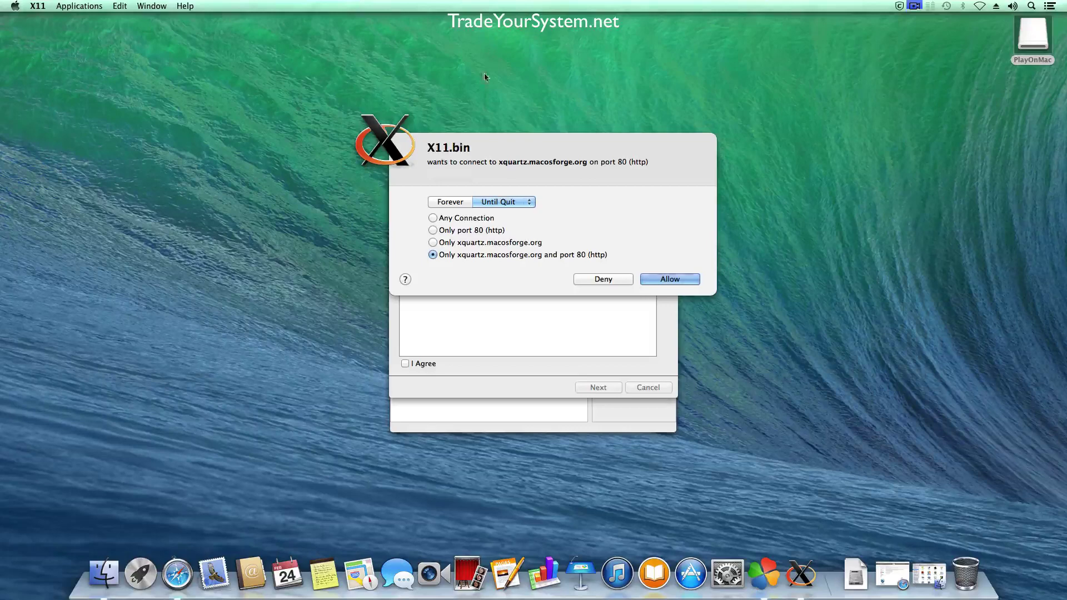
click(465, 219)
click(691, 278)
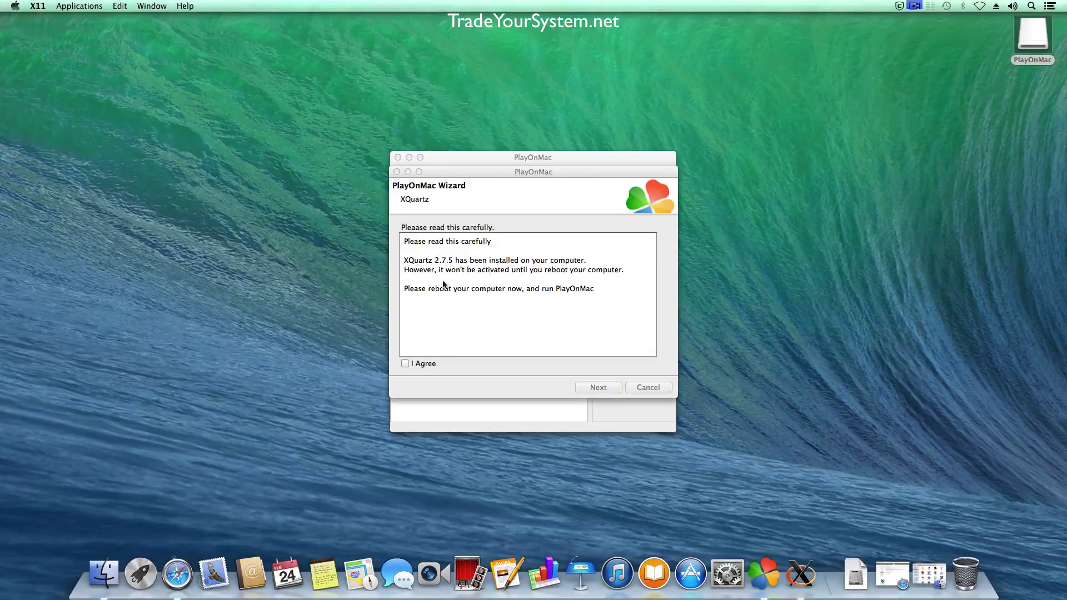
- Acknowledge the XQuartz reboot notice and allow PlayOnMac's repository and download connections on any address
click(405, 364)
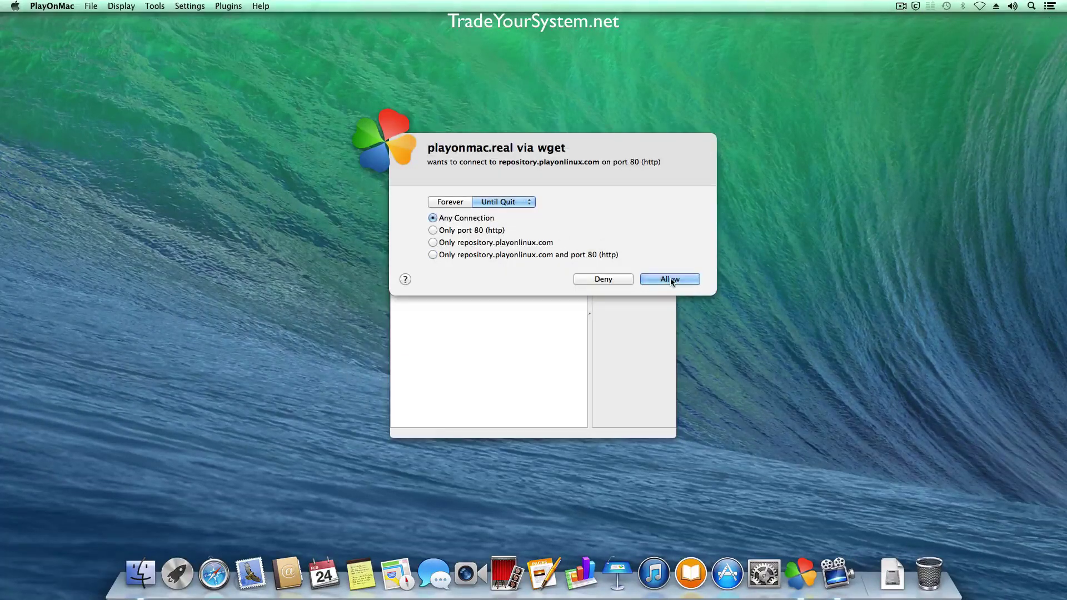
click(670, 280)
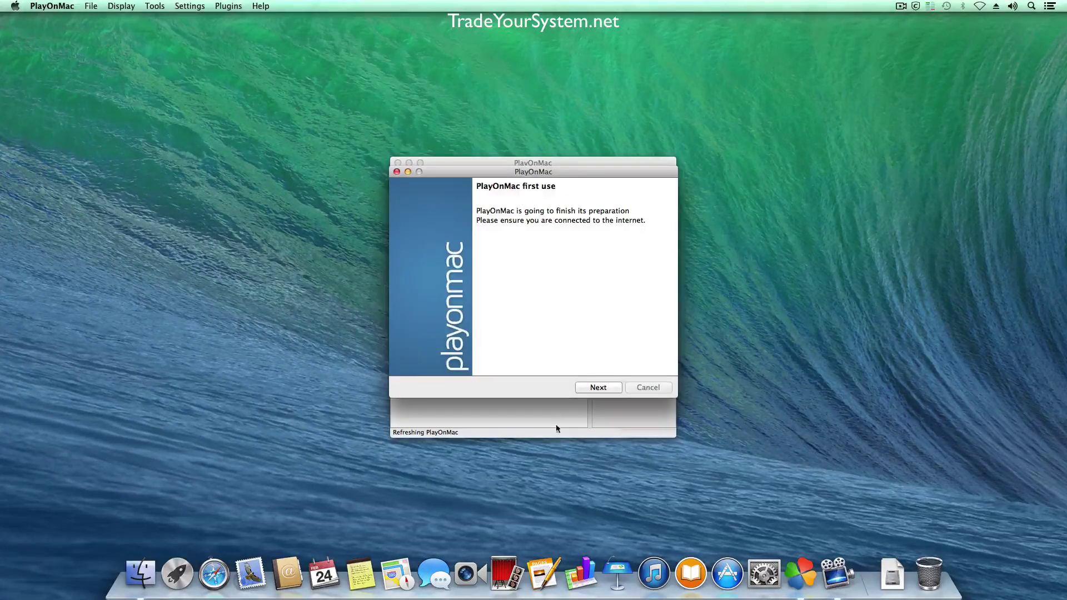
click(599, 388)
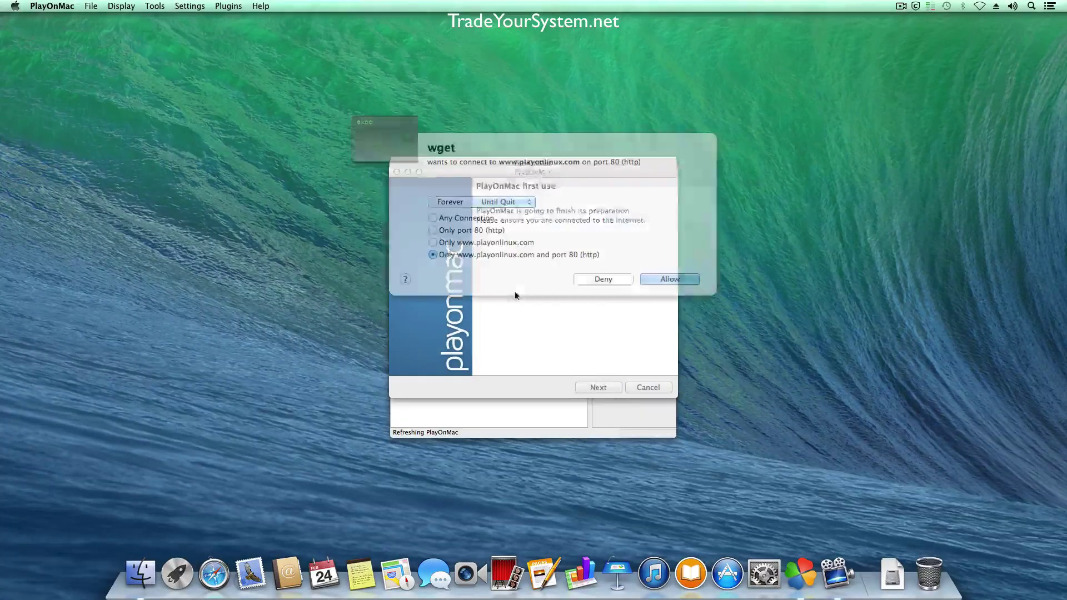
click(433, 218)
click(672, 280)
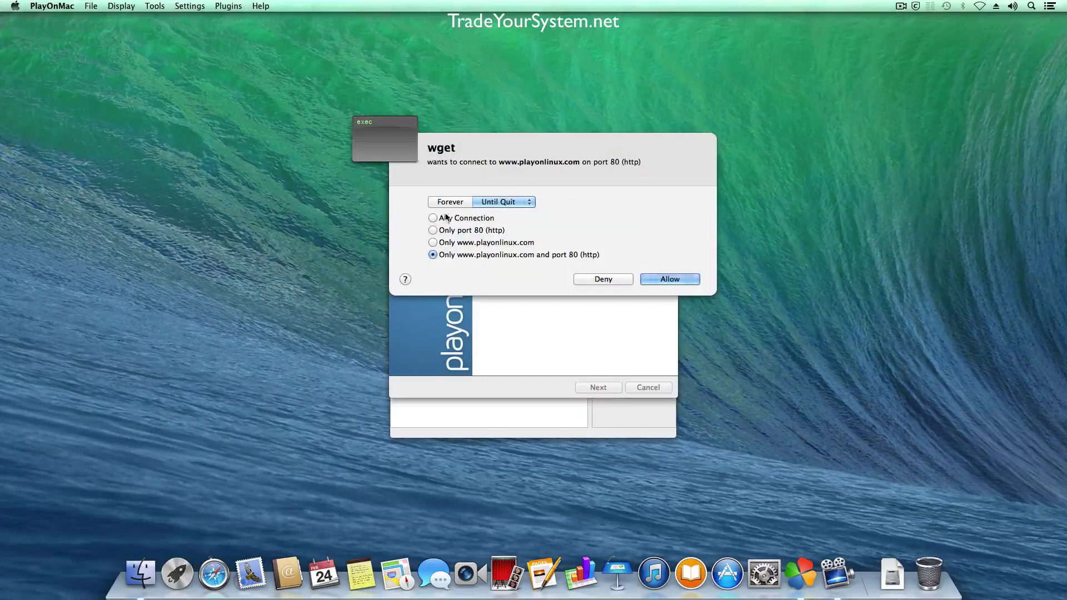
click(446, 217)
click(674, 280)
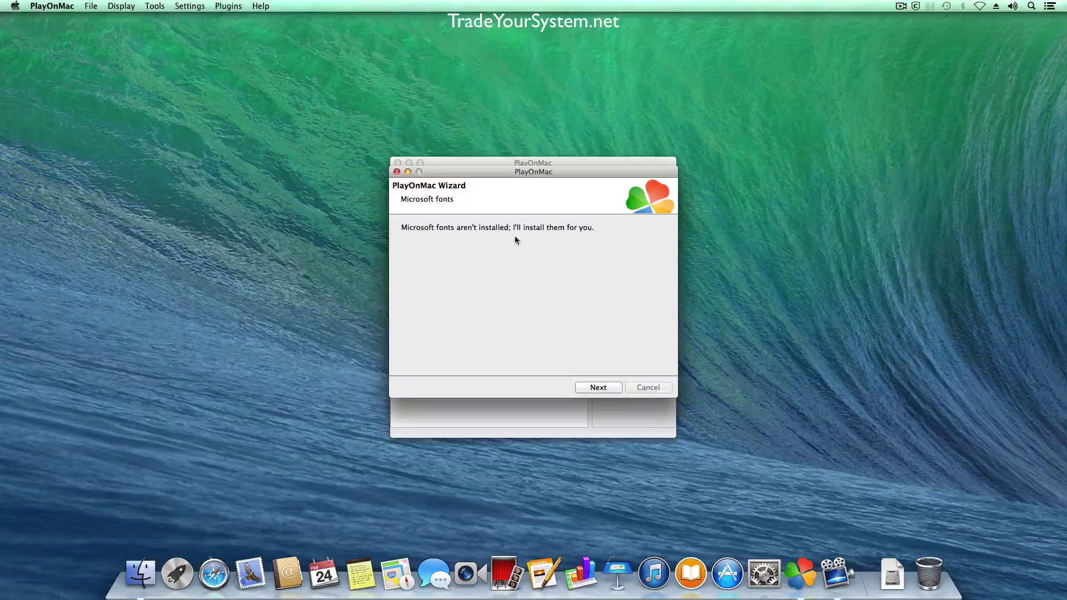
- Accept the Microsoft fonts licence, install the fonts, and finish the first-use wizard
click(606, 386)
click(405, 363)
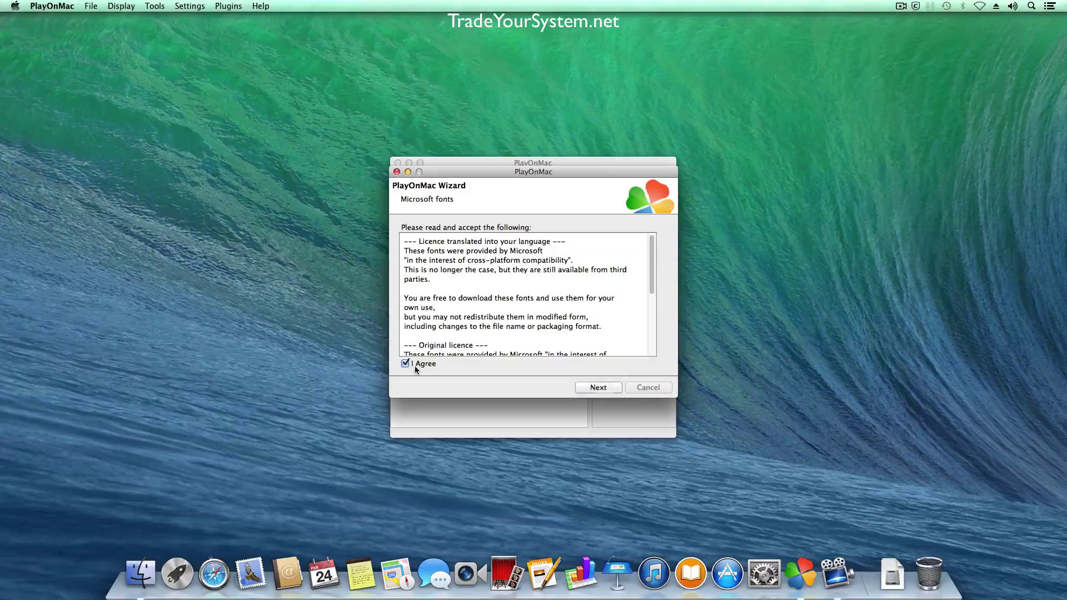
click(598, 387)
click(592, 385)
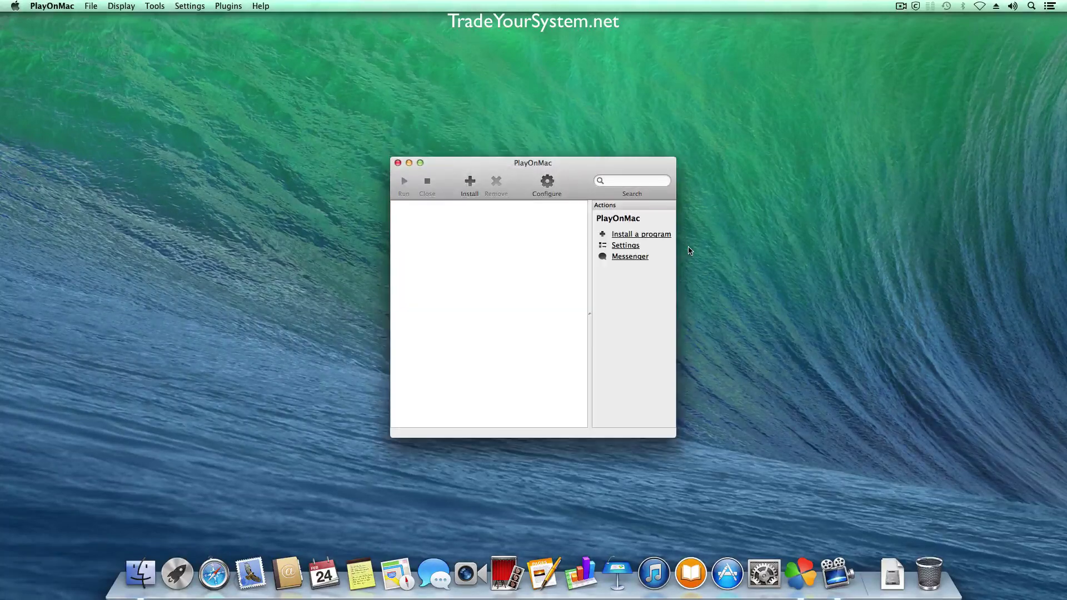
drag(586, 185, 571, 142)
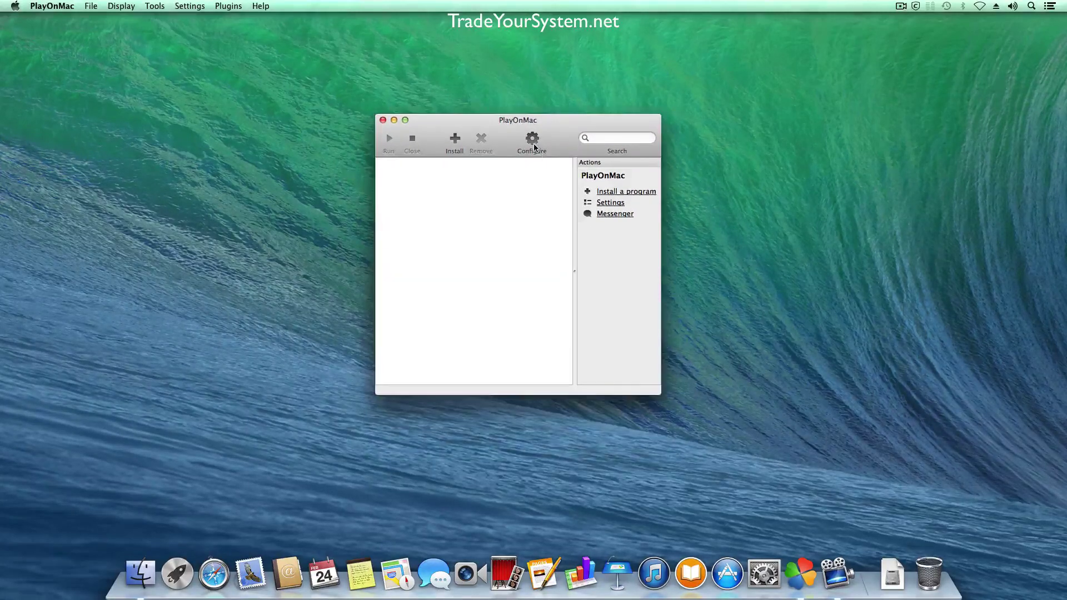
click(535, 145)
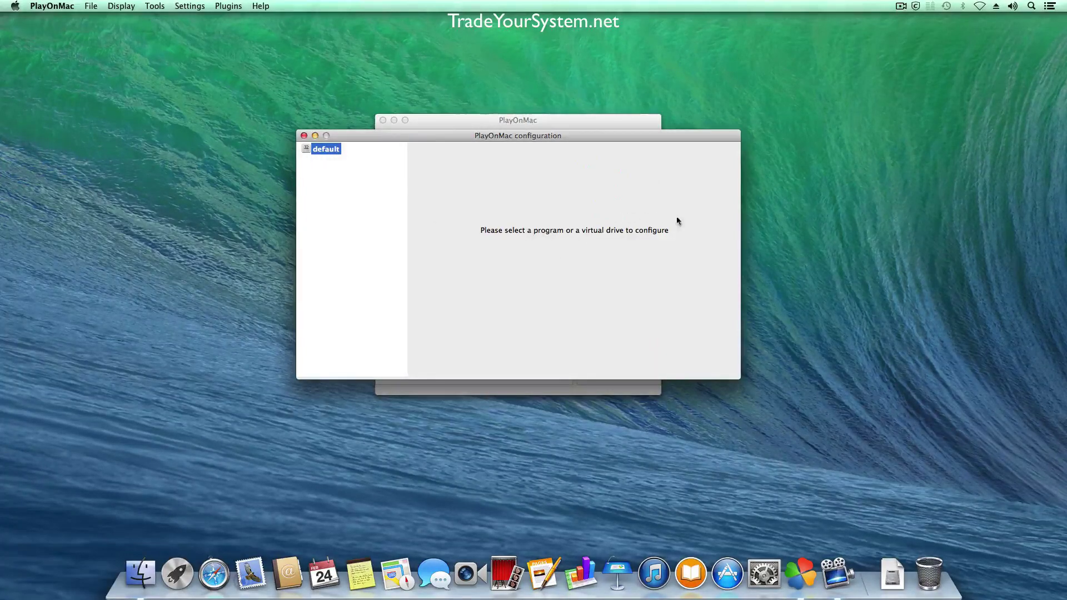
click(304, 135)
click(192, 6)
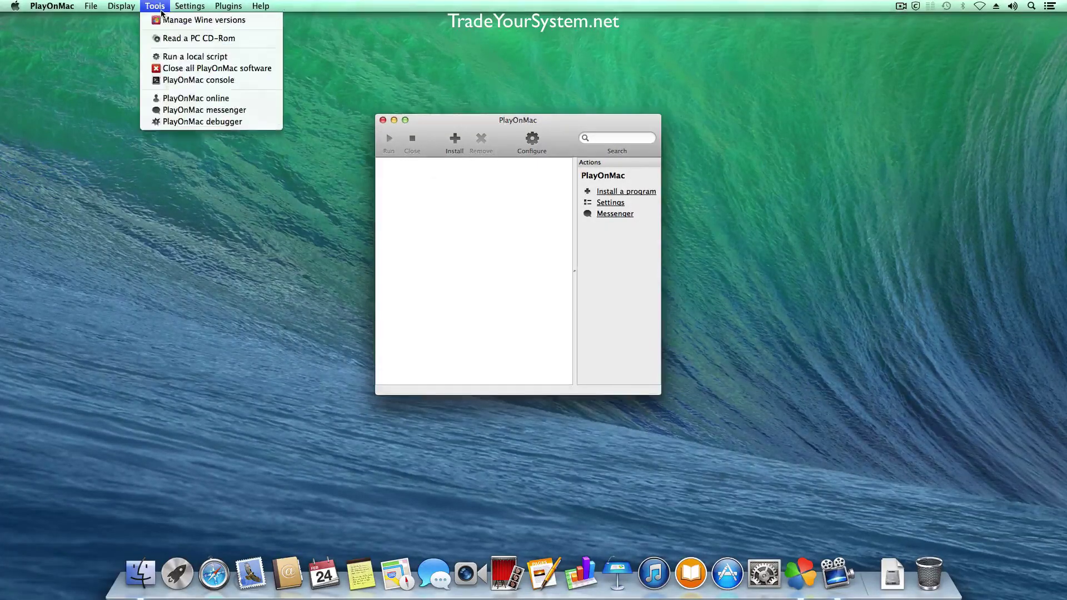
- In Manage Wine versions, allow the connection, move Wine 1.6.2 to installed, and proceed with its installation
click(164, 22)
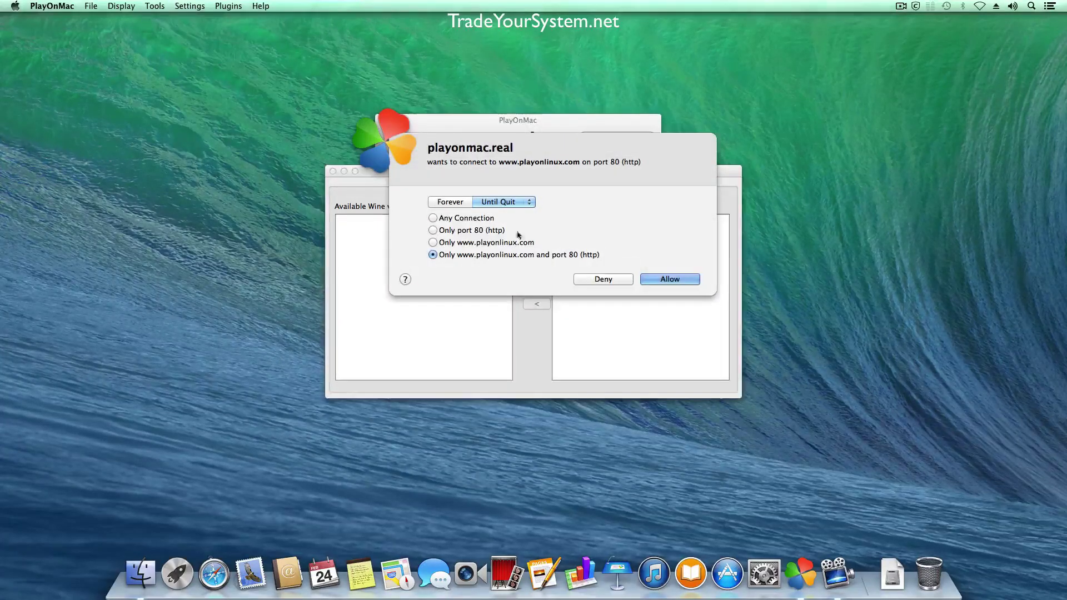
click(432, 218)
click(691, 282)
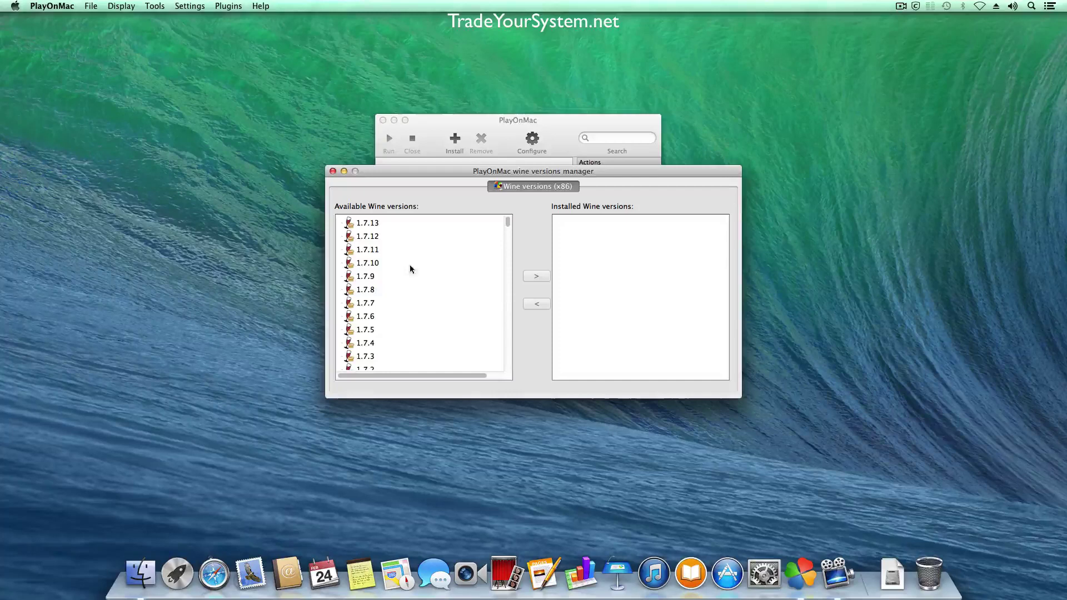
mouse_move(509, 222)
mouse_down()
mouse_move(511, 270)
mouse_move(511, 221)
mouse_up()
click(396, 224)
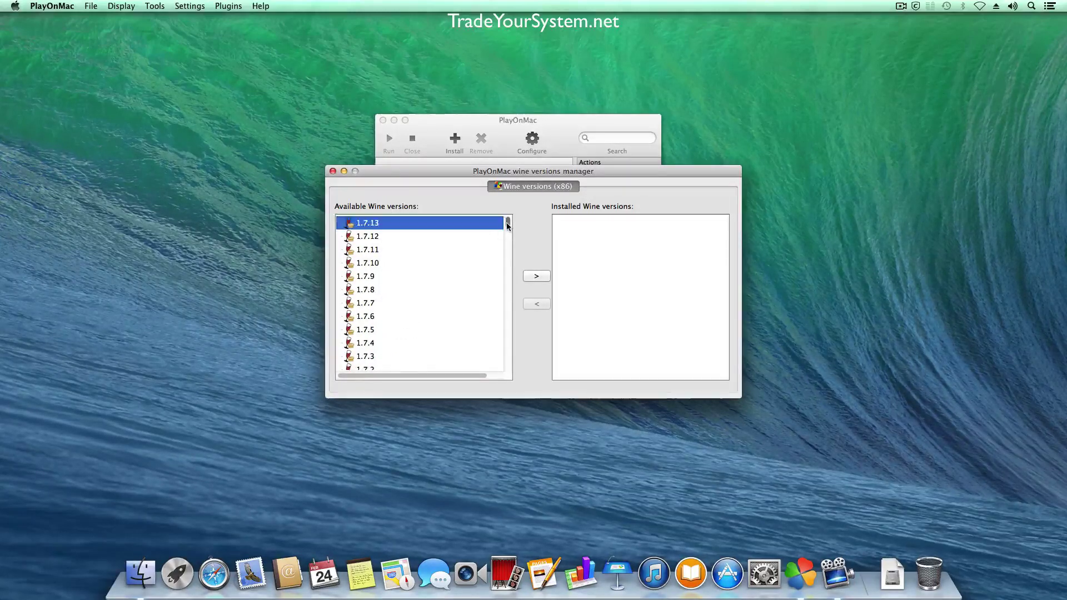
drag(507, 223, 507, 233)
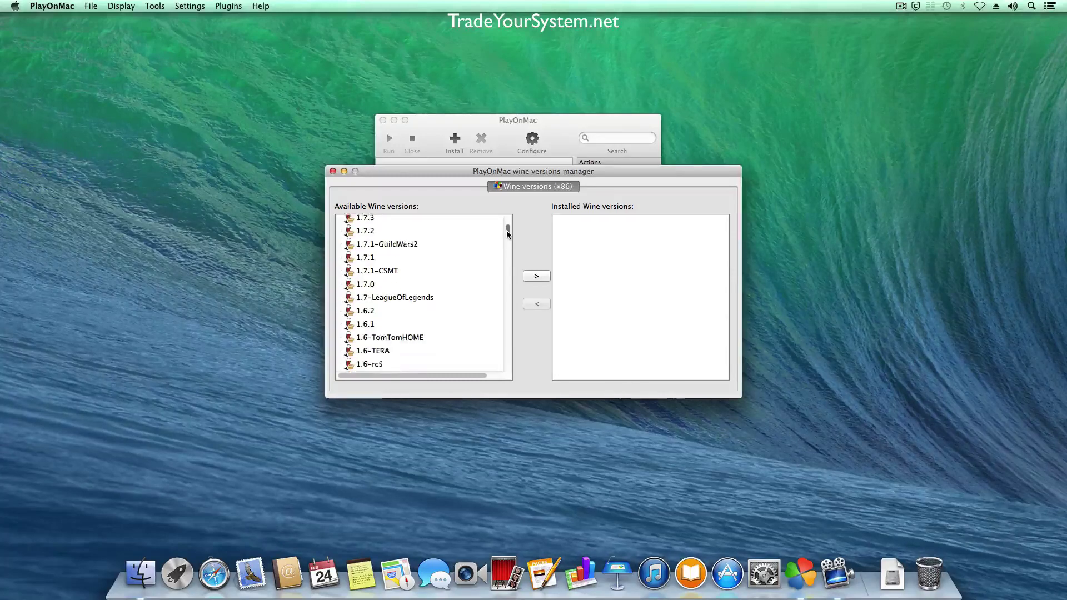
click(366, 314)
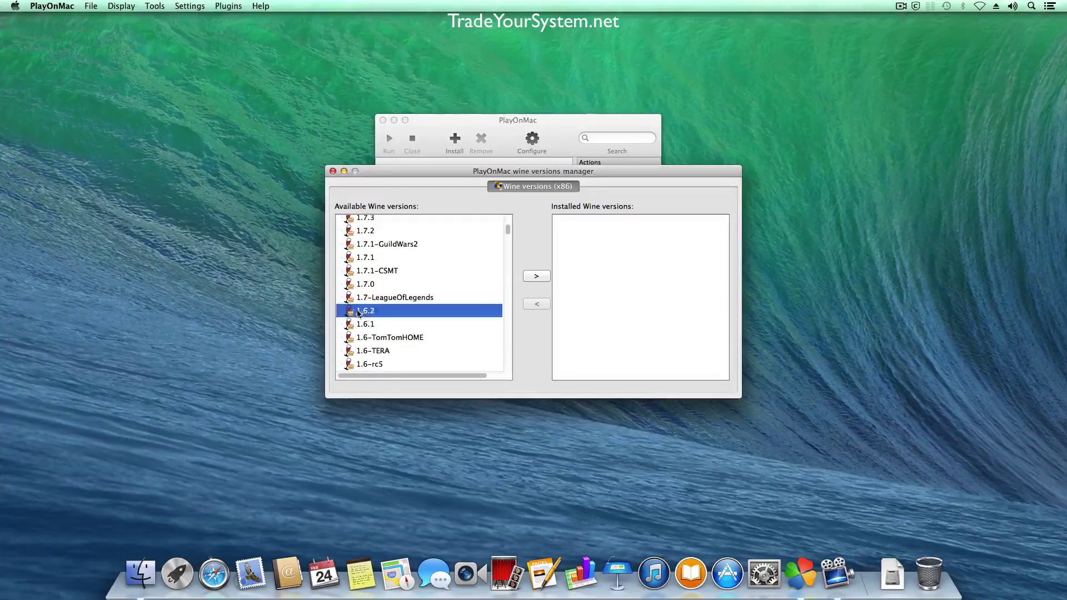
click(536, 276)
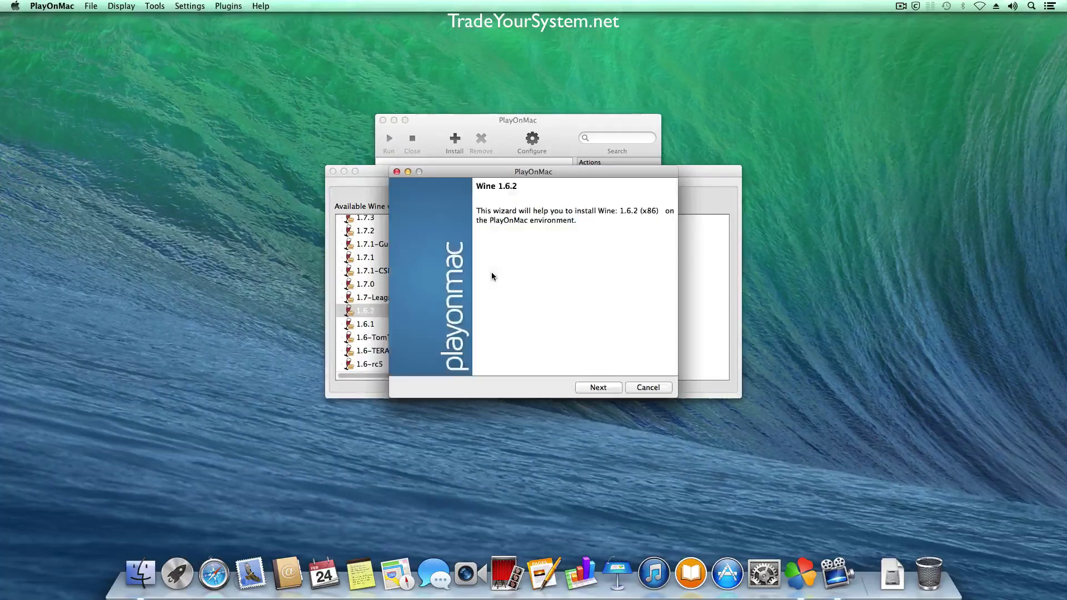
click(597, 388)
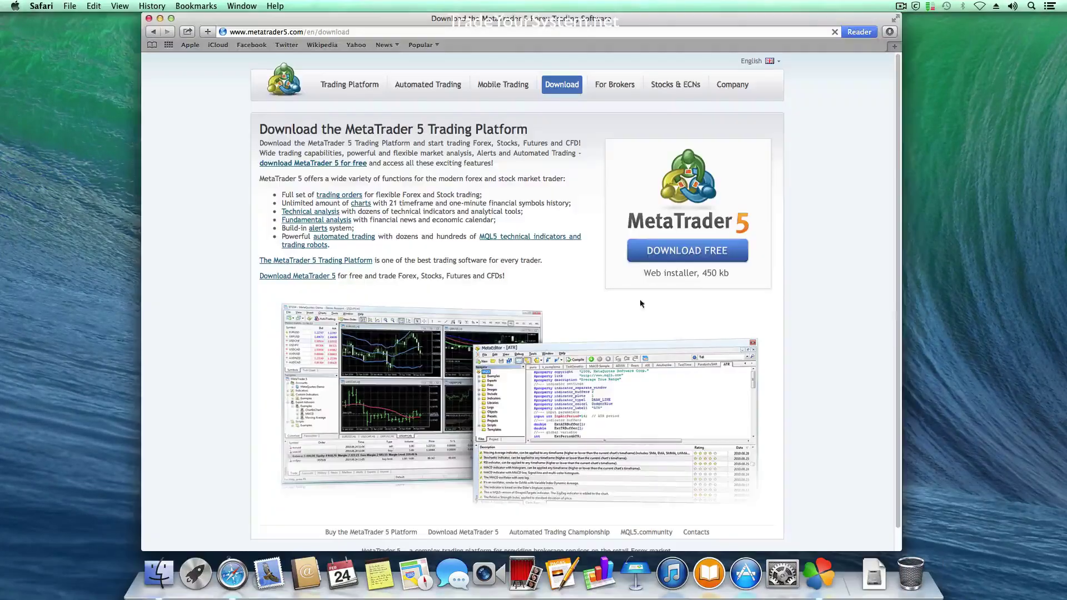
- Download mt5setup.exe from the MetaTrader 5 page and quit Safari
click(666, 256)
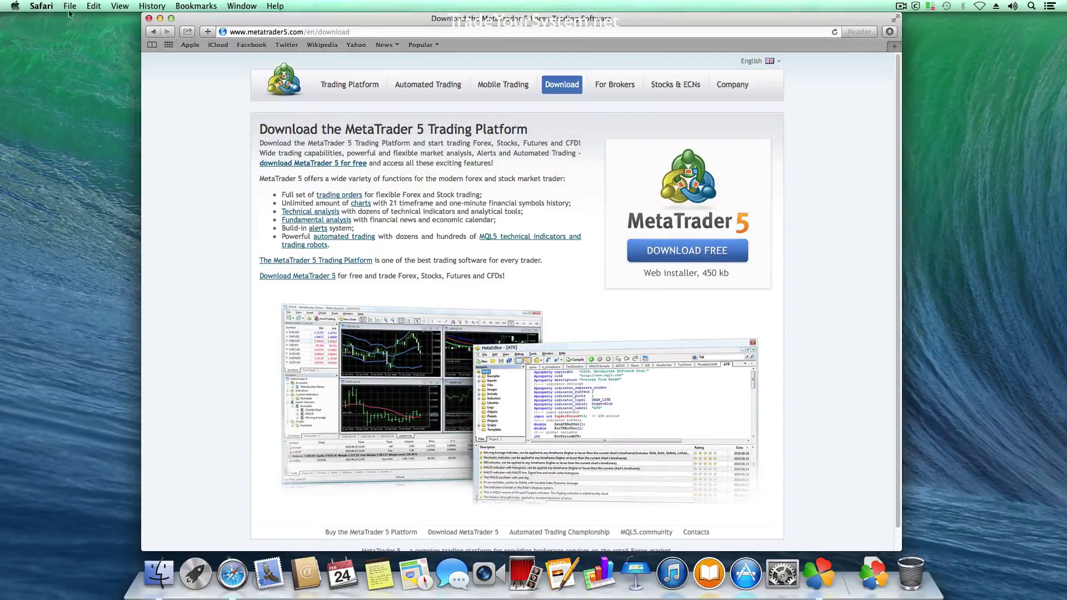
click(42, 6)
click(80, 147)
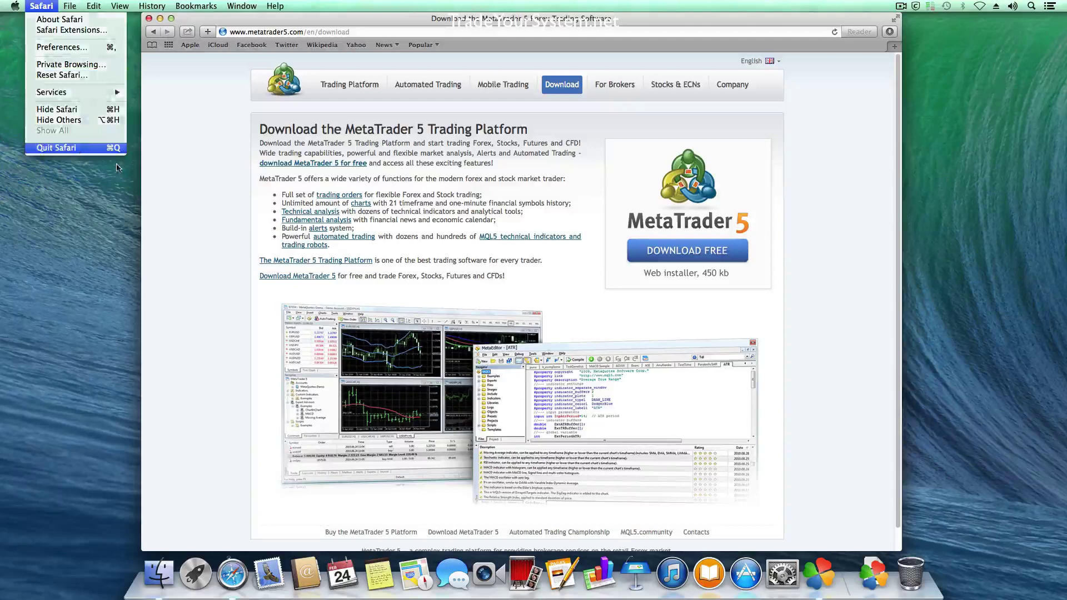
- Run mt5setup.exe from Downloads in PlayOnMac, naming the program MetaTrader5 to create its virtual drive
click(871, 586)
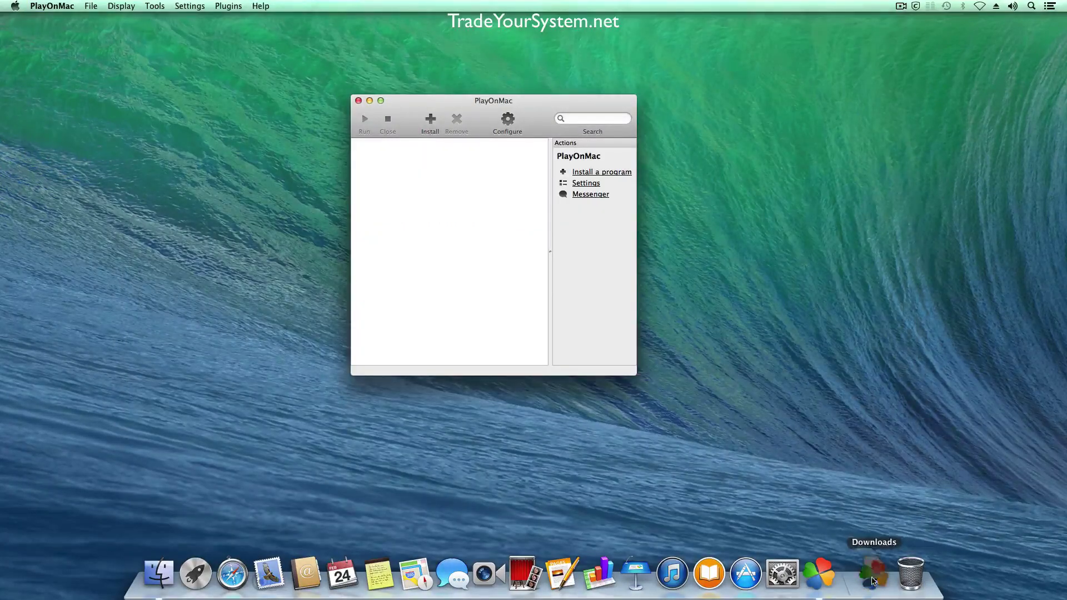
click(873, 541)
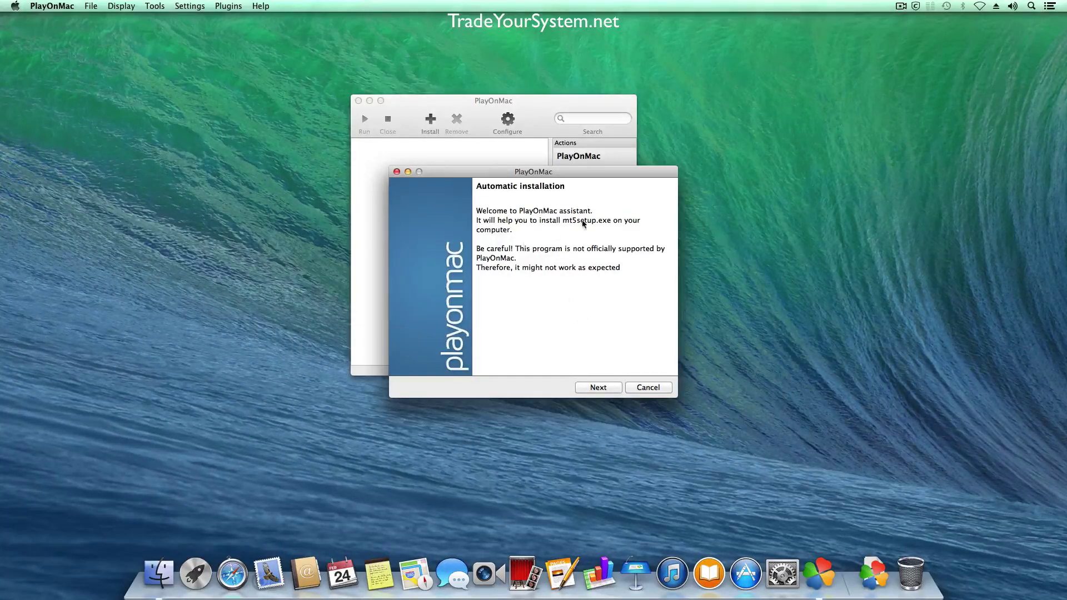
click(596, 386)
click(499, 240)
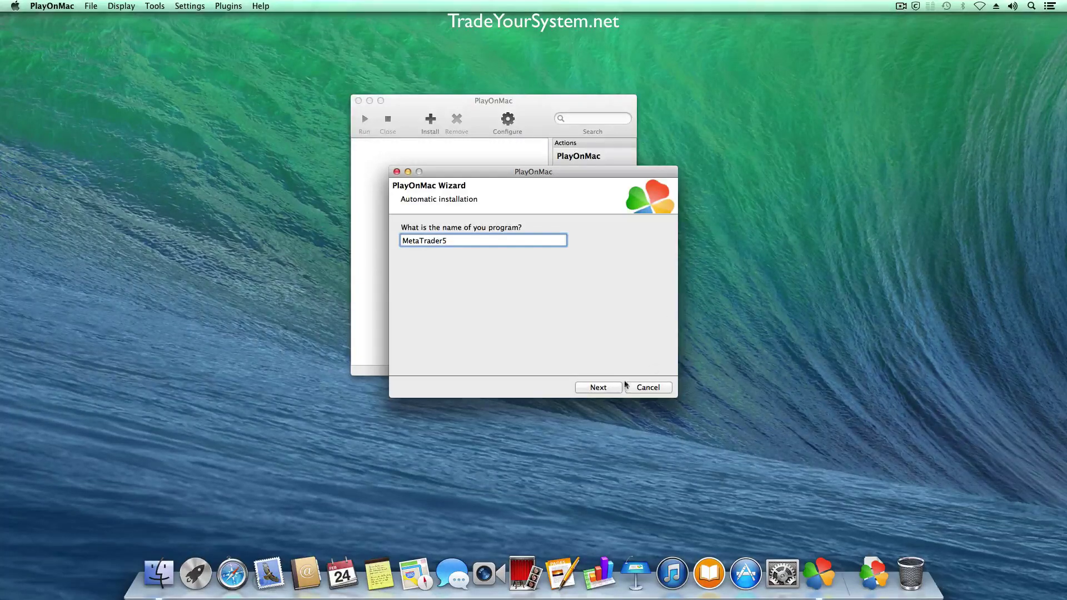
click(602, 381)
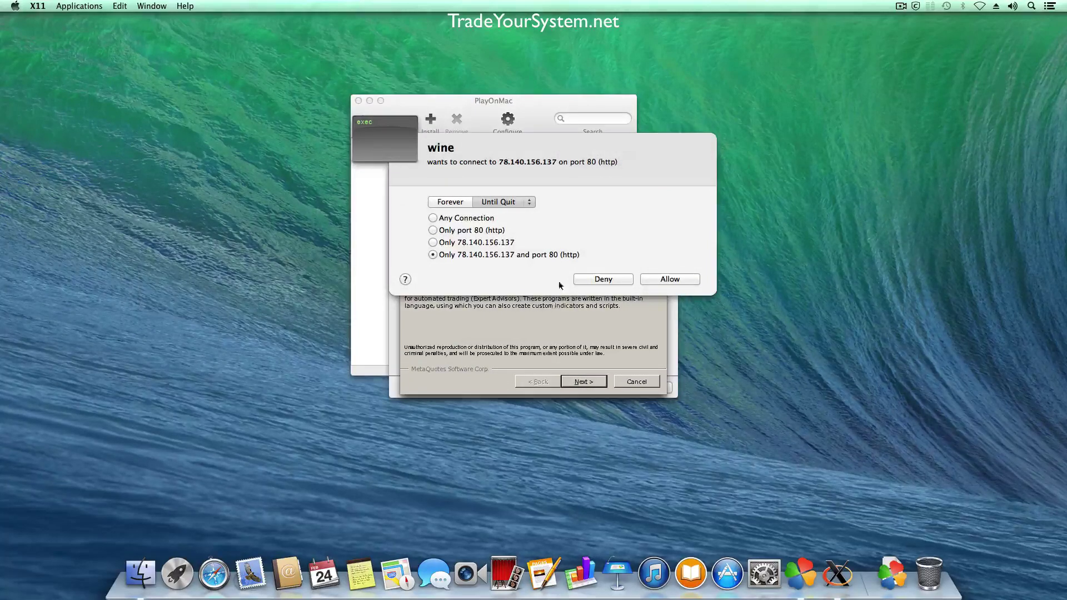
- Allow Wine to connect to any address for 1 hour
click(445, 218)
click(518, 205)
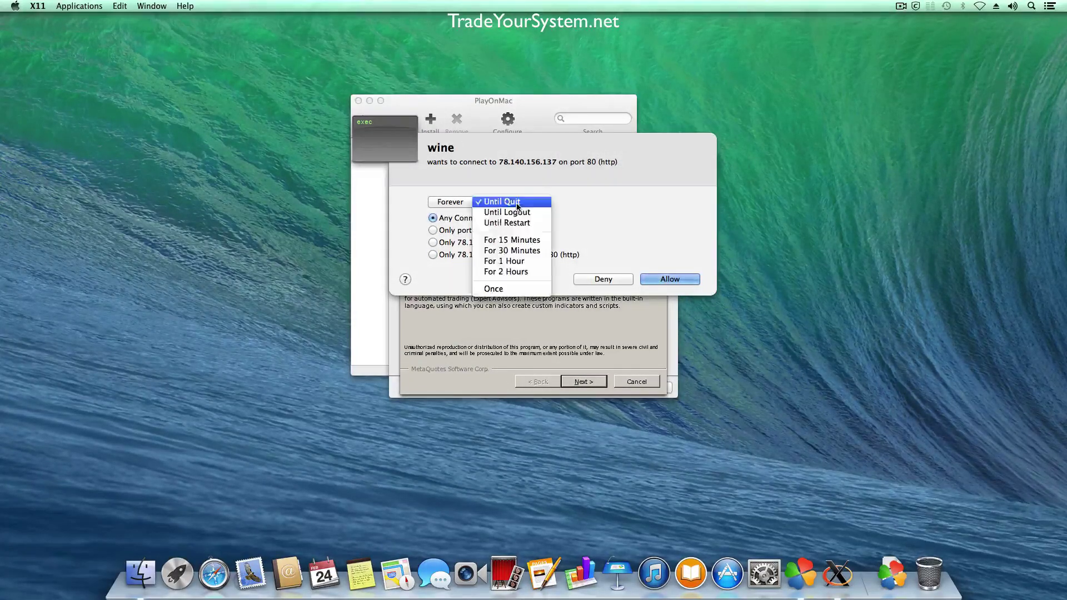
click(545, 262)
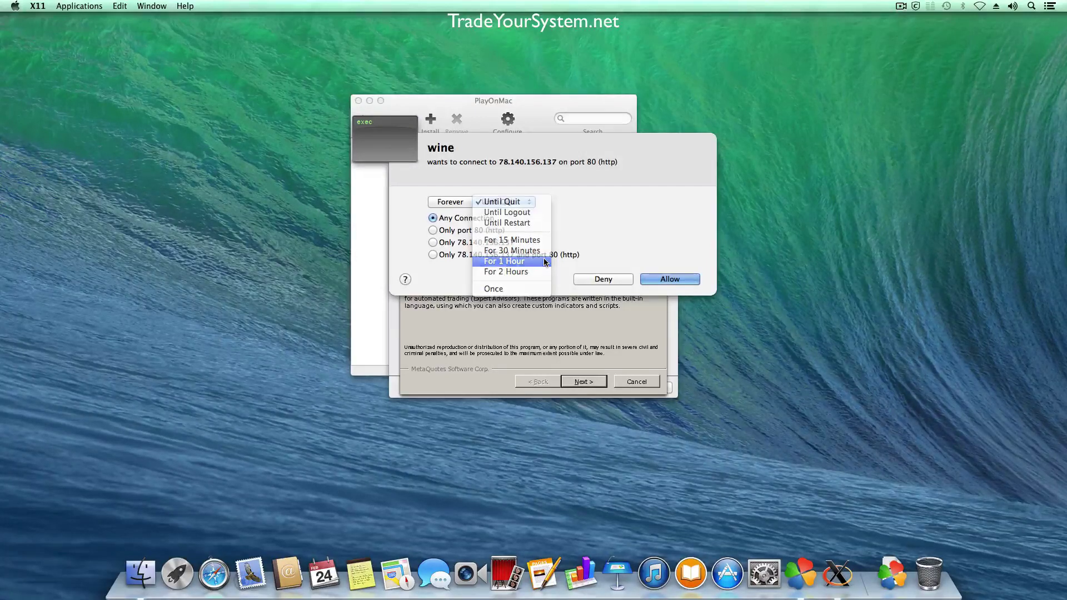
click(667, 279)
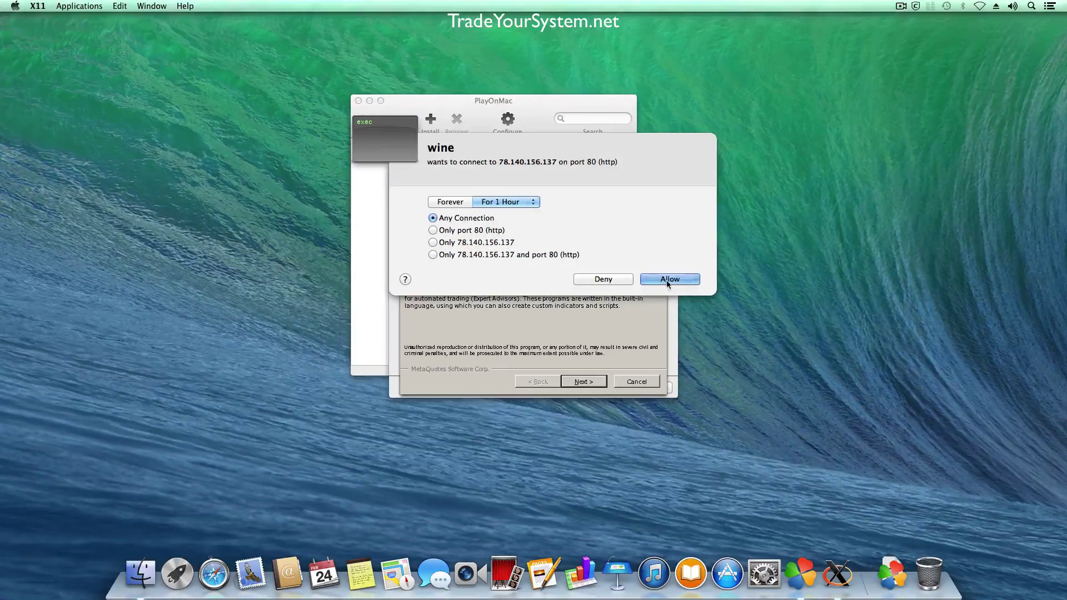
- Accept the MetaTrader 5 licence, download and install the terminal files, and finish setup
click(581, 383)
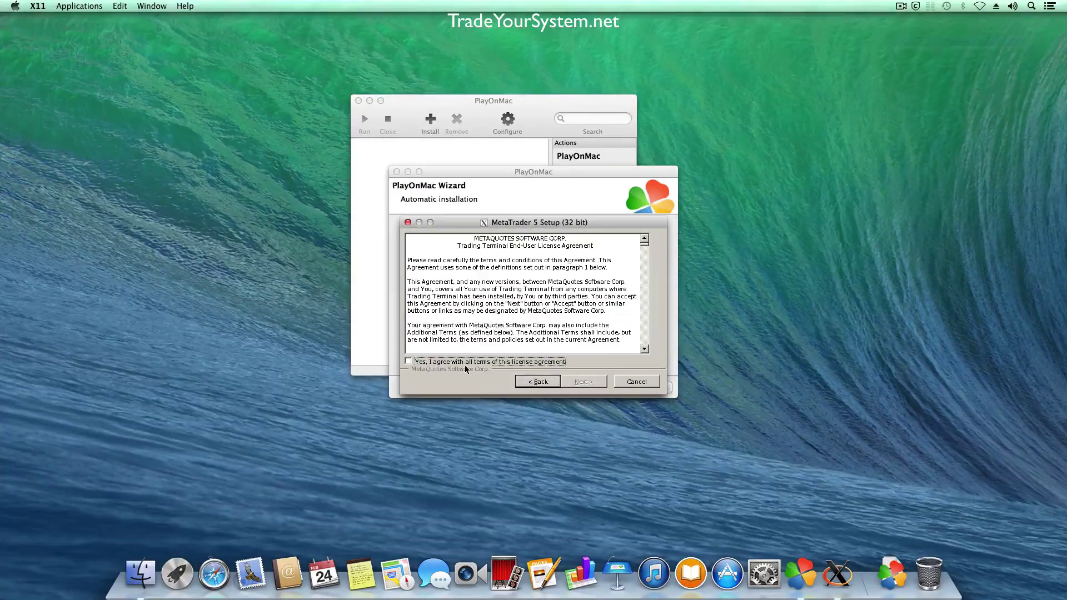
click(474, 363)
click(577, 383)
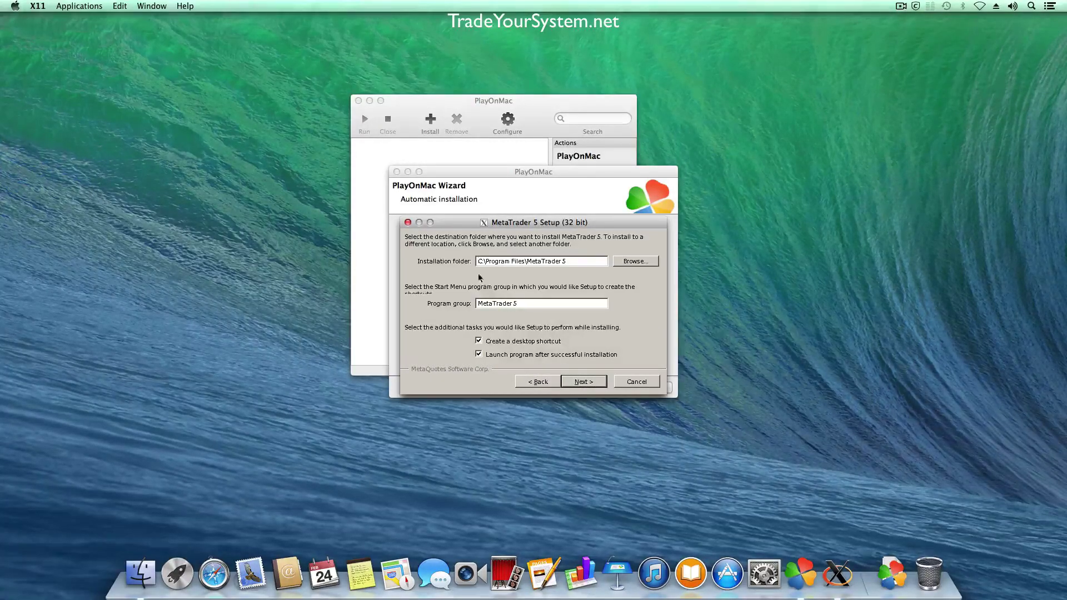
click(583, 382)
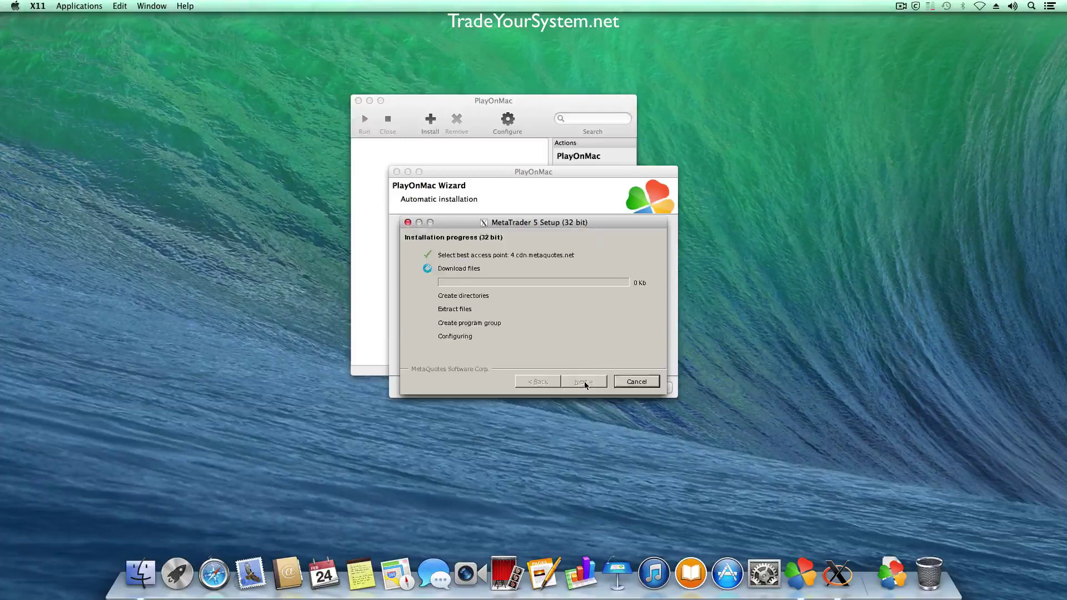
click(585, 382)
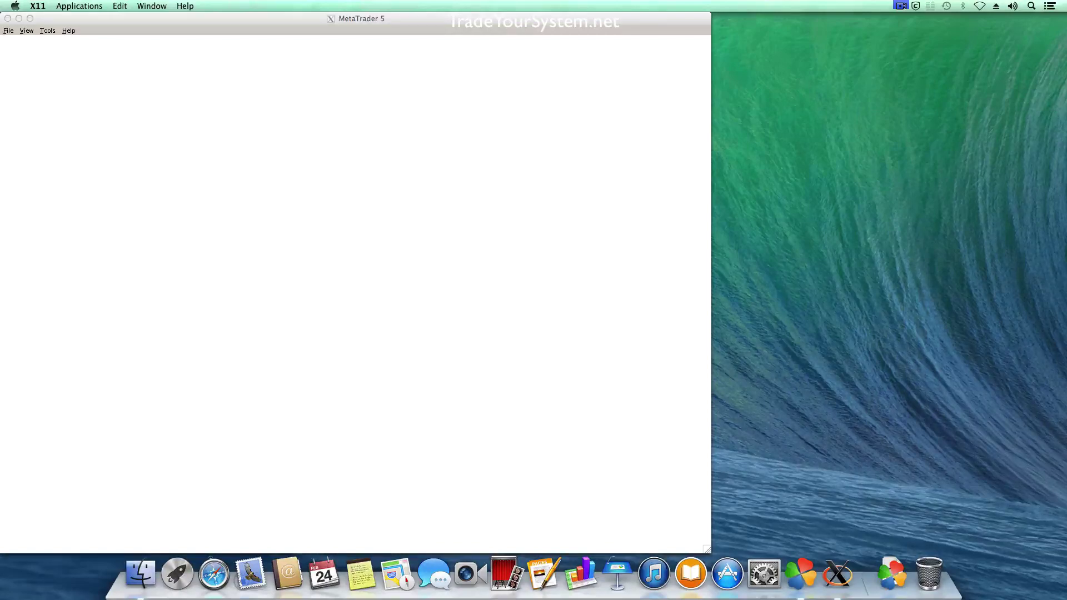
- Move the MetaTrader 5 window aside, accept the suggested demo broker server, and launch MetaEditor with F4
drag(510, 20, 841, 79)
click(565, 168)
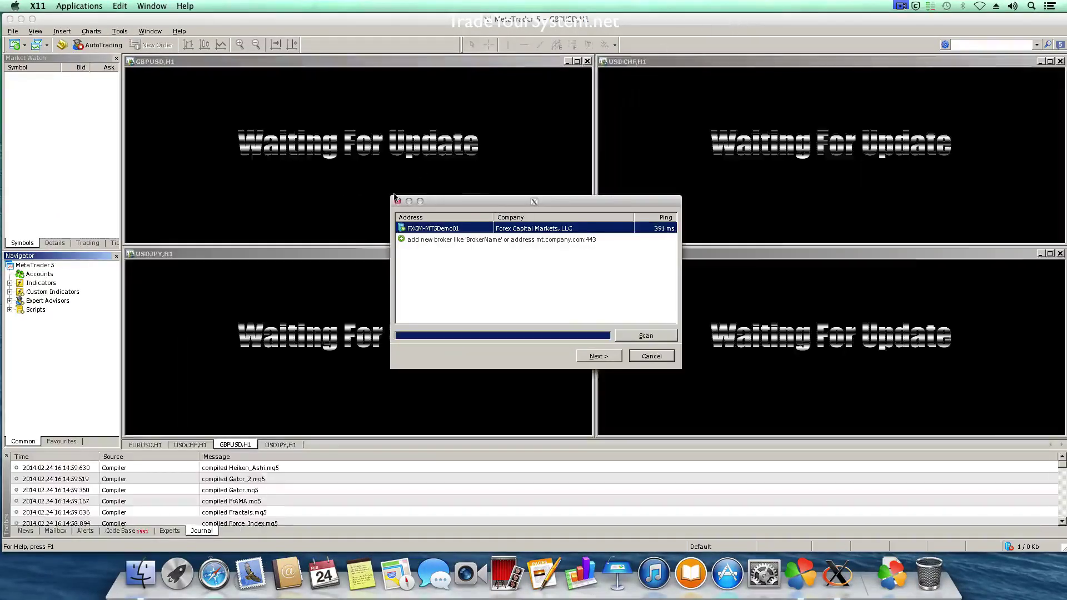
click(598, 355)
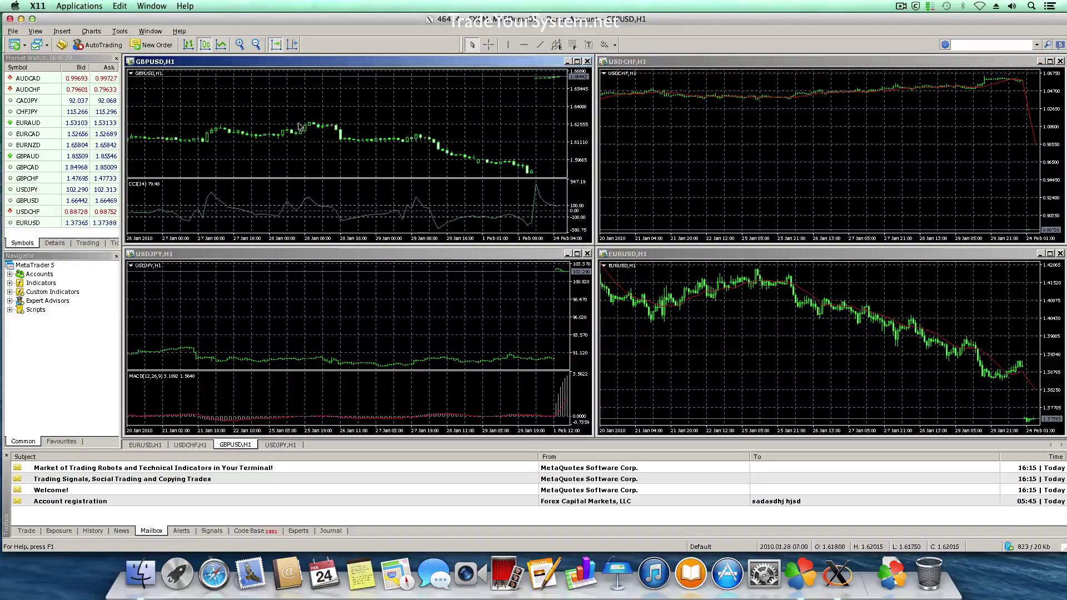
key(F4)
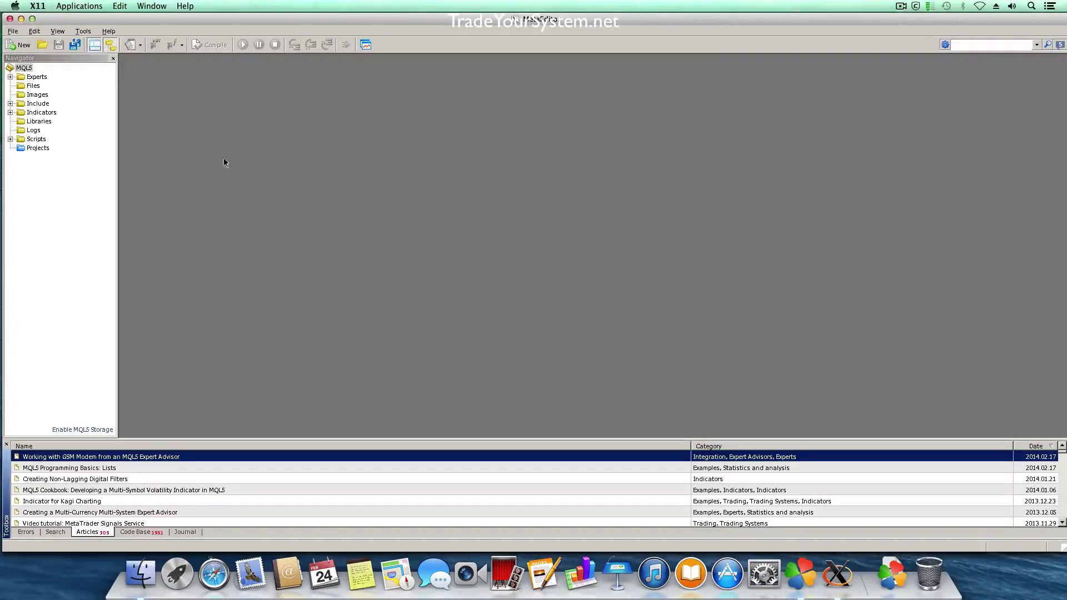
- Open the folder containing Experts > Examples > MACD > MACD Sample.mq5, then close that file browser
click(11, 77)
click(21, 95)
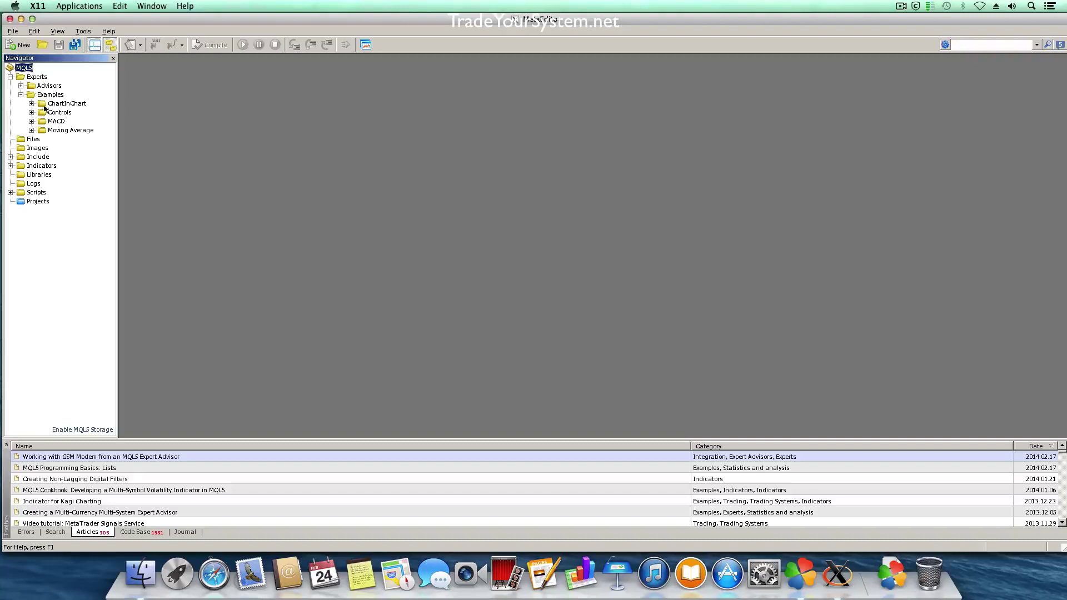
click(32, 121)
click(77, 130)
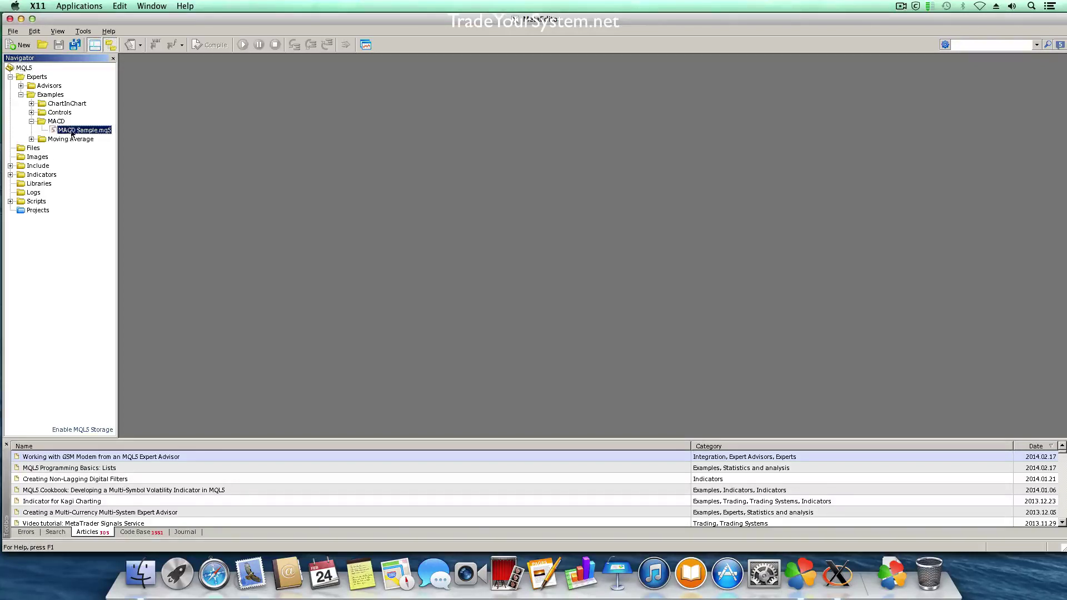
right_click(73, 131)
click(106, 150)
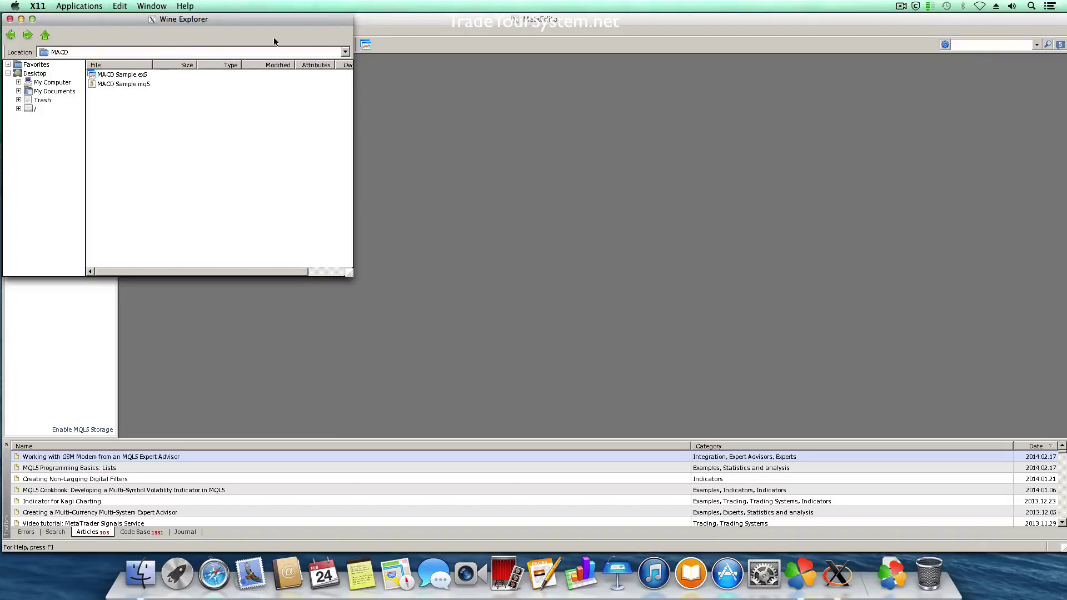
drag(159, 24, 409, 144)
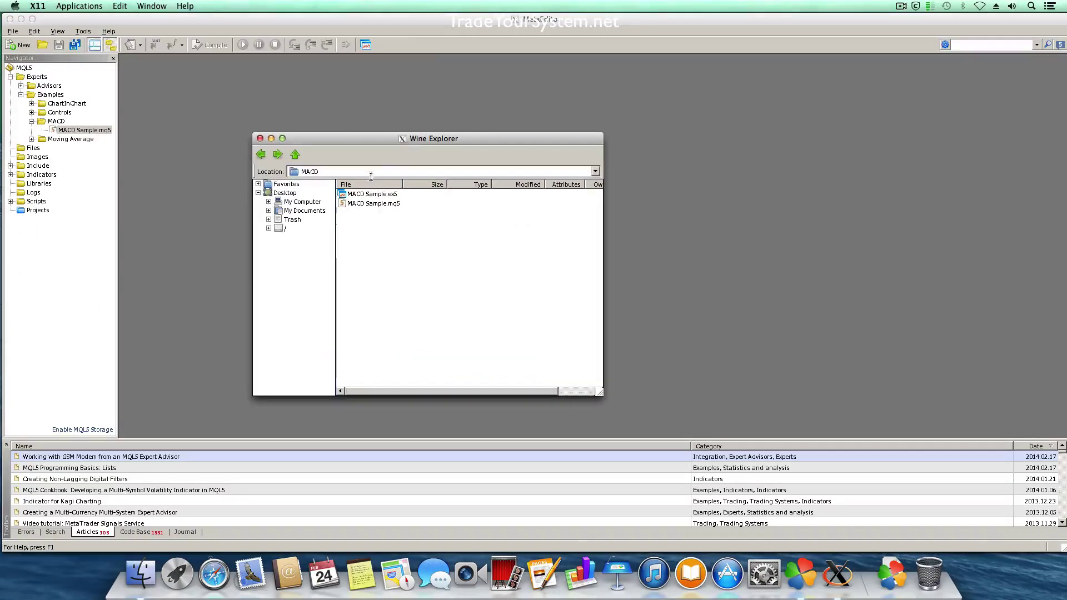
click(371, 204)
click(260, 139)
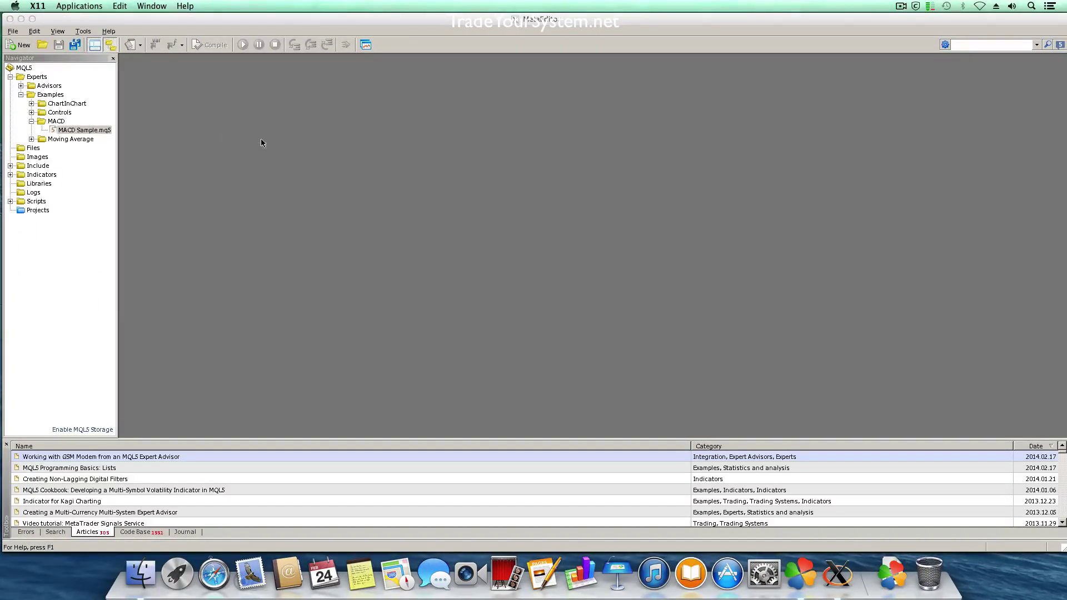
- Close MetaEditor and exit MetaTrader 5 via File > Exit
click(10, 19)
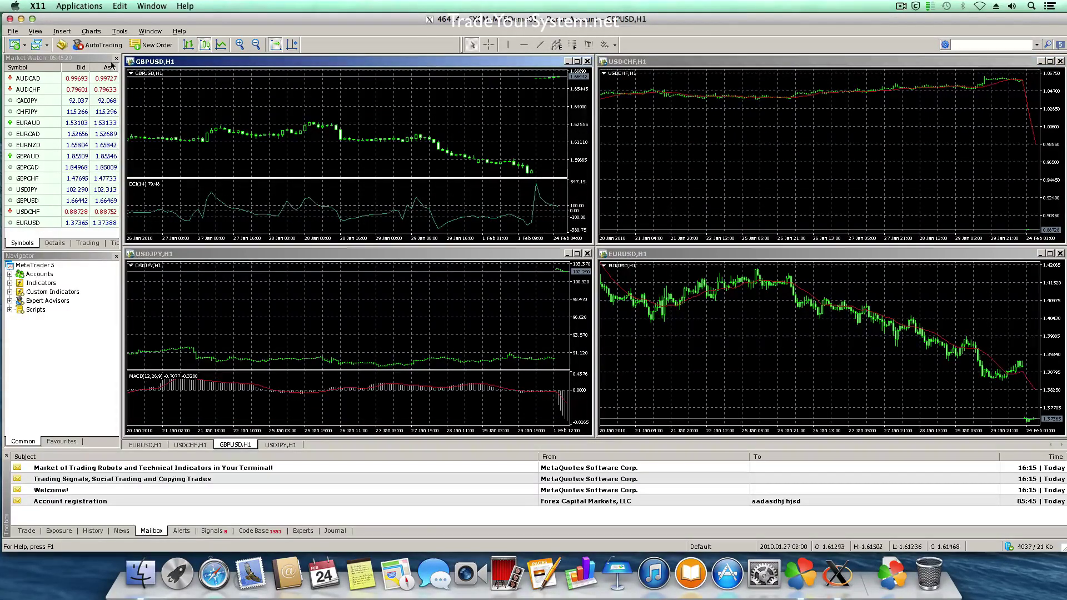
click(12, 31)
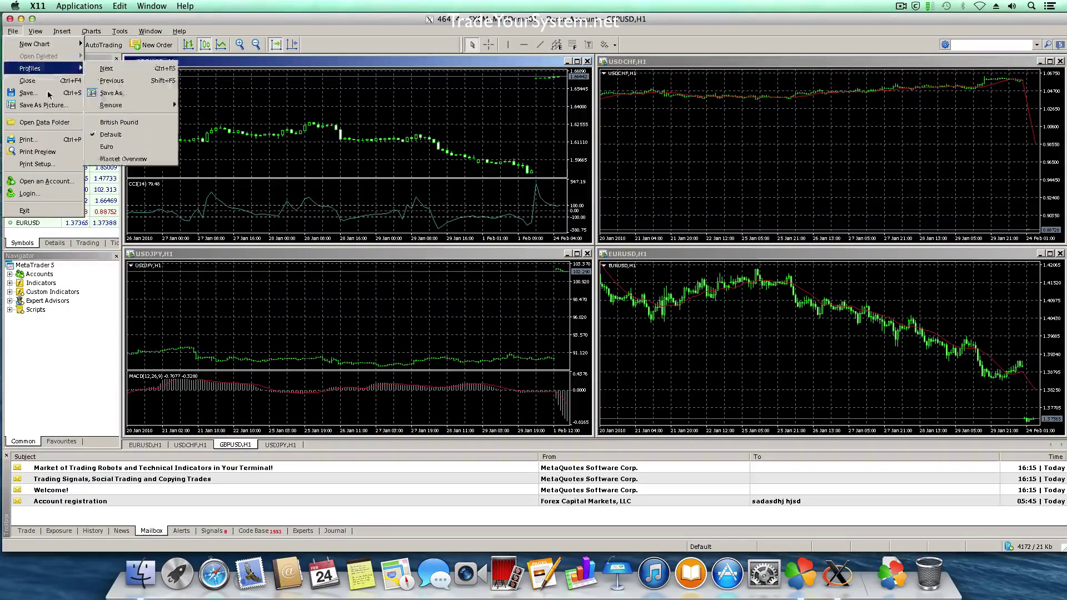
click(39, 214)
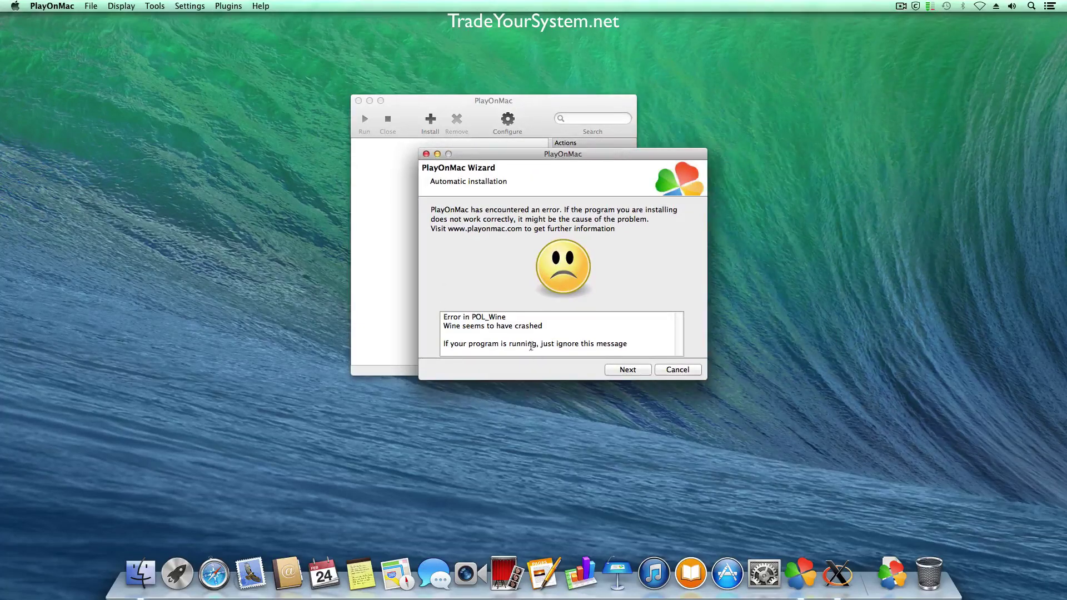
- Skip the Wine crash notice and create 'terminal' and 'metaeditor' shortcuts from terminal.exe and metaeditor.exe
drag(535, 344, 560, 344)
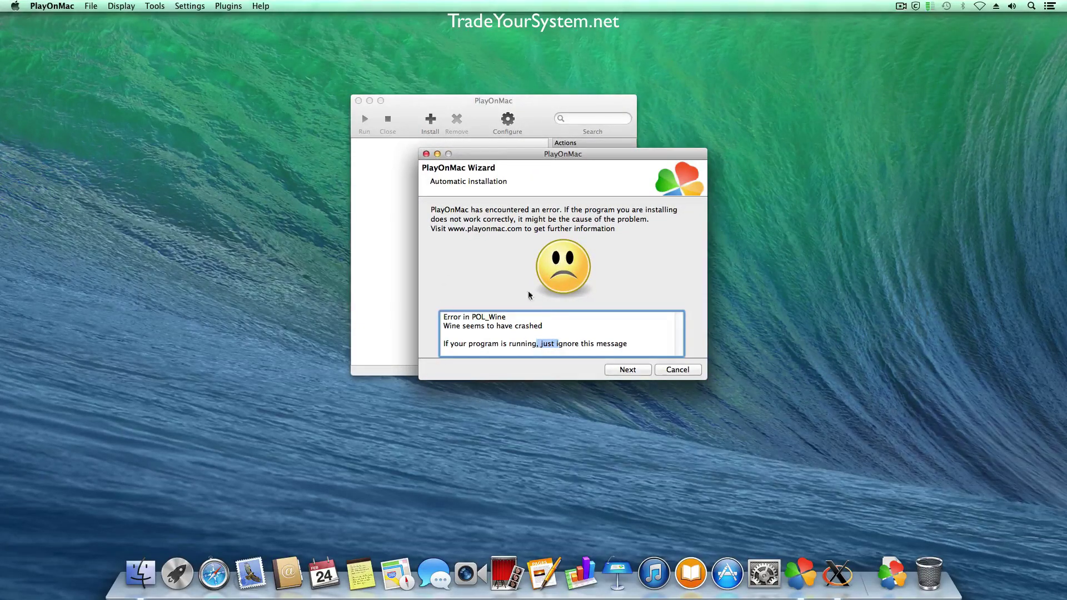
click(627, 370)
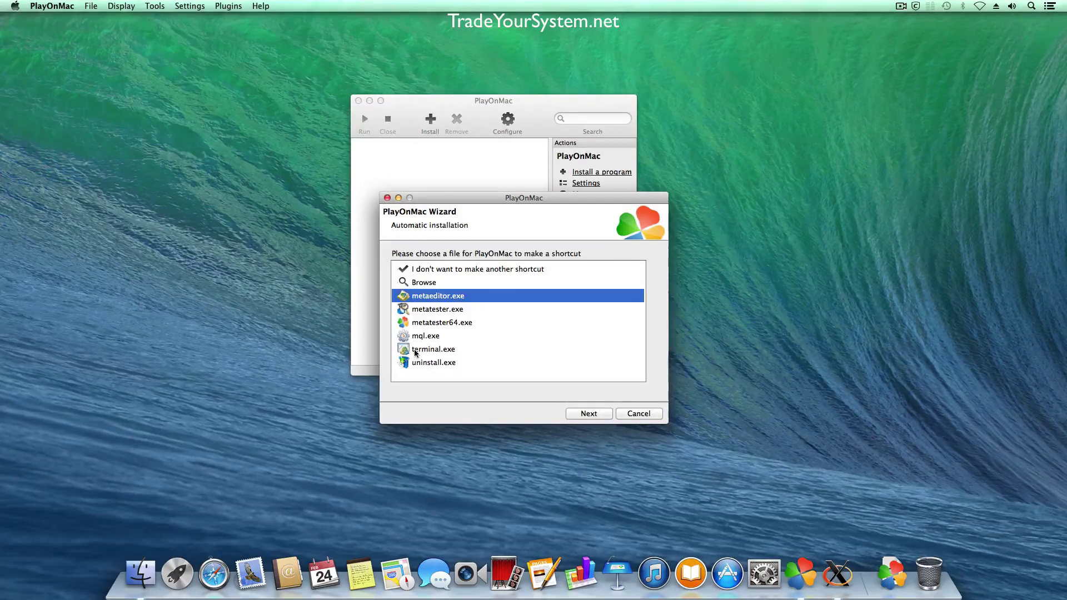
click(415, 349)
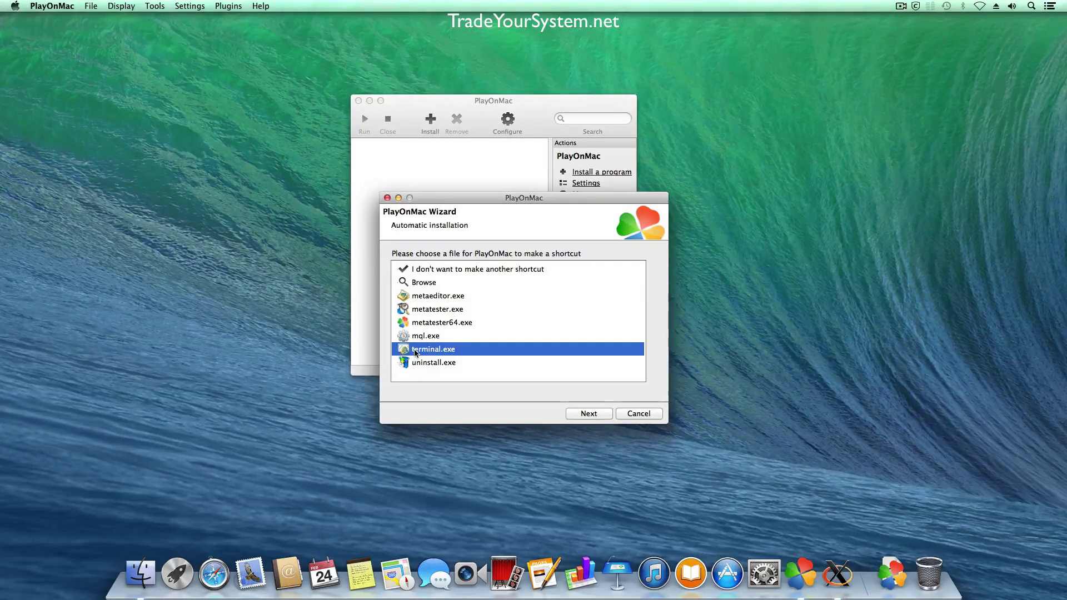
click(420, 297)
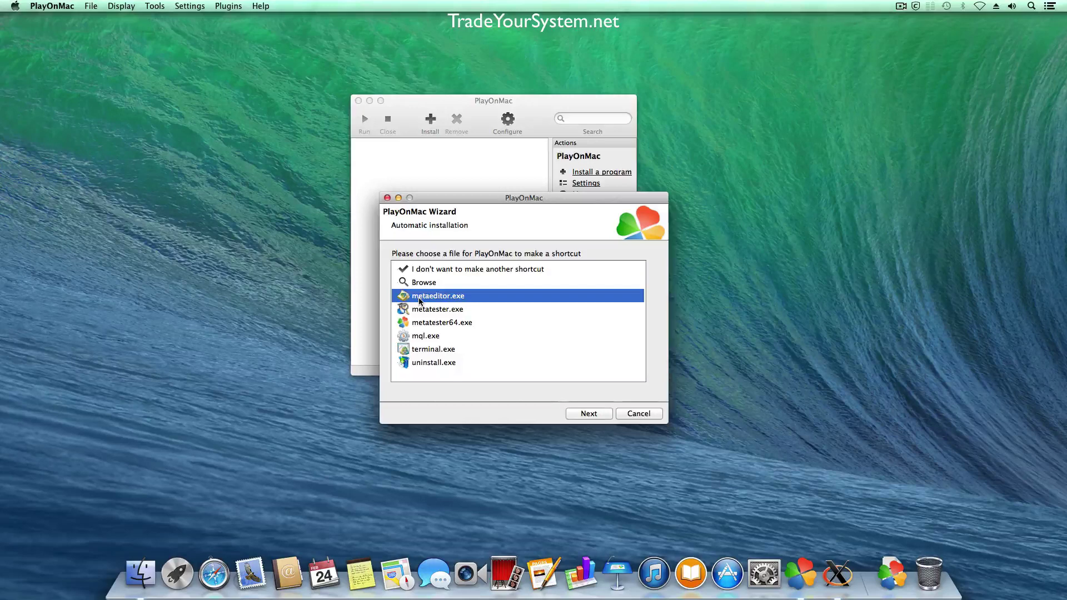
click(426, 350)
click(589, 413)
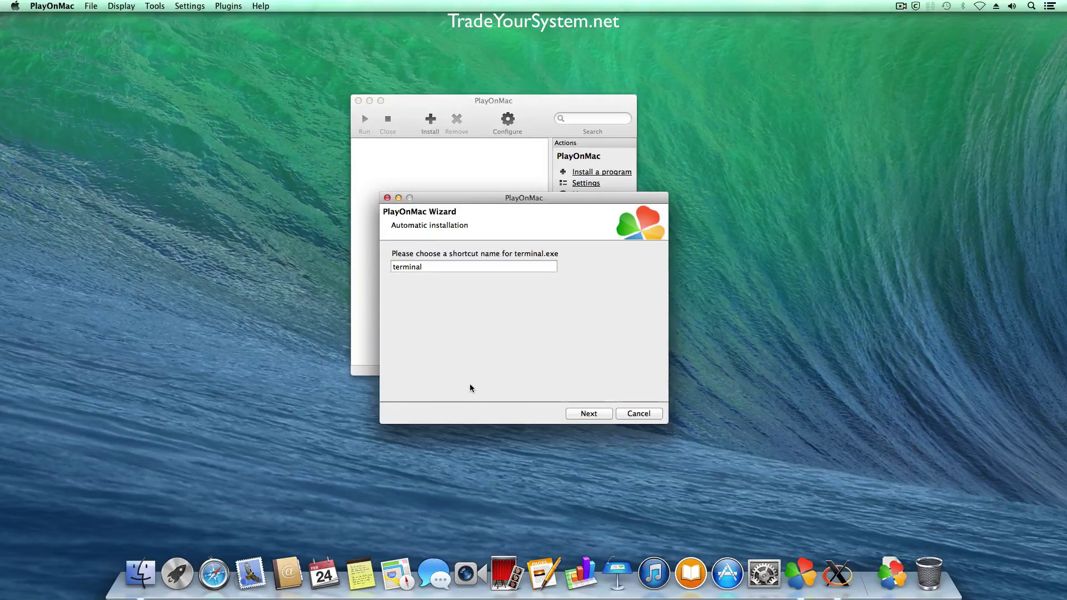
click(590, 414)
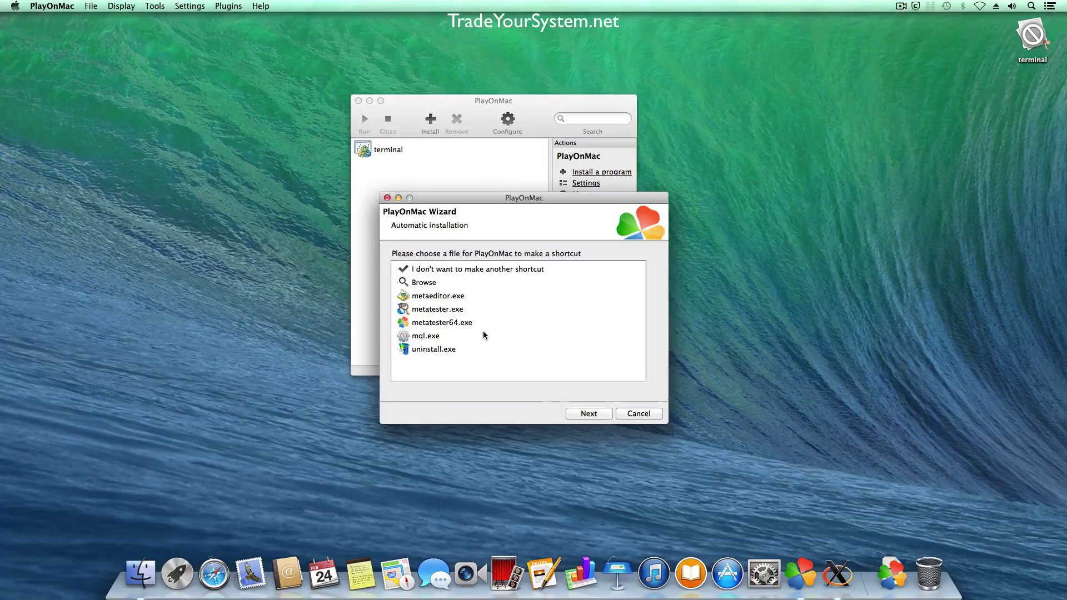
click(442, 297)
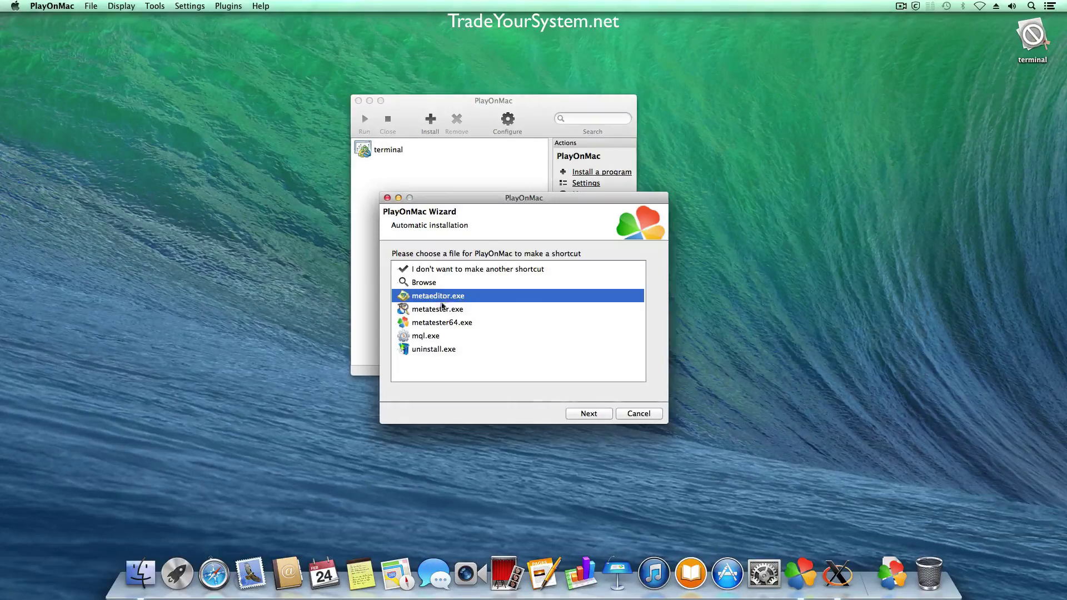
click(590, 414)
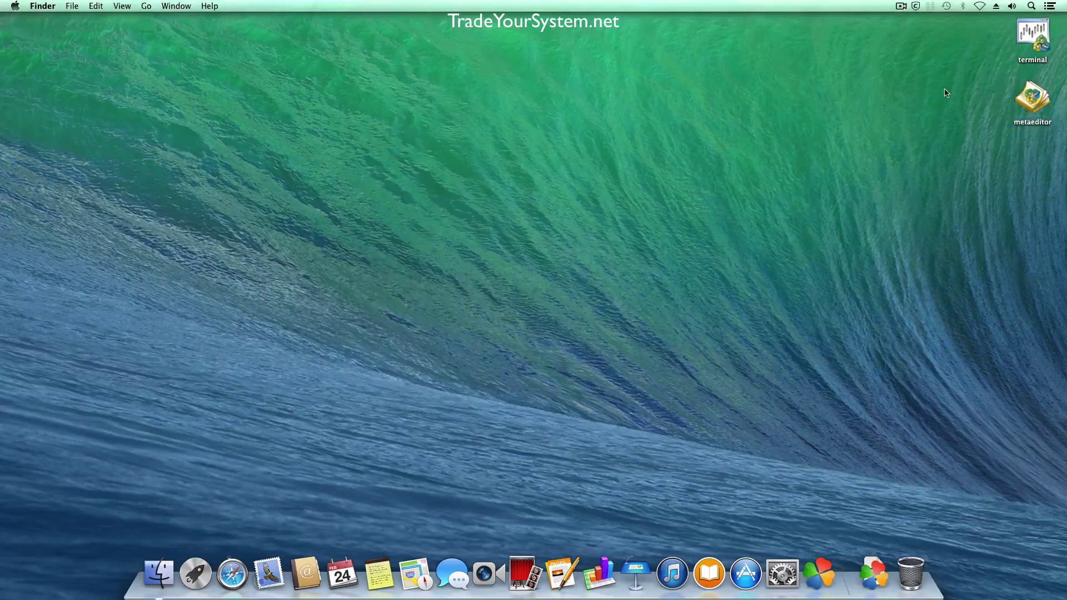
- Drag the metaeditor and terminal desktop shortcuts into the Dock side by side
drag(1031, 97, 801, 572)
drag(1032, 34, 782, 583)
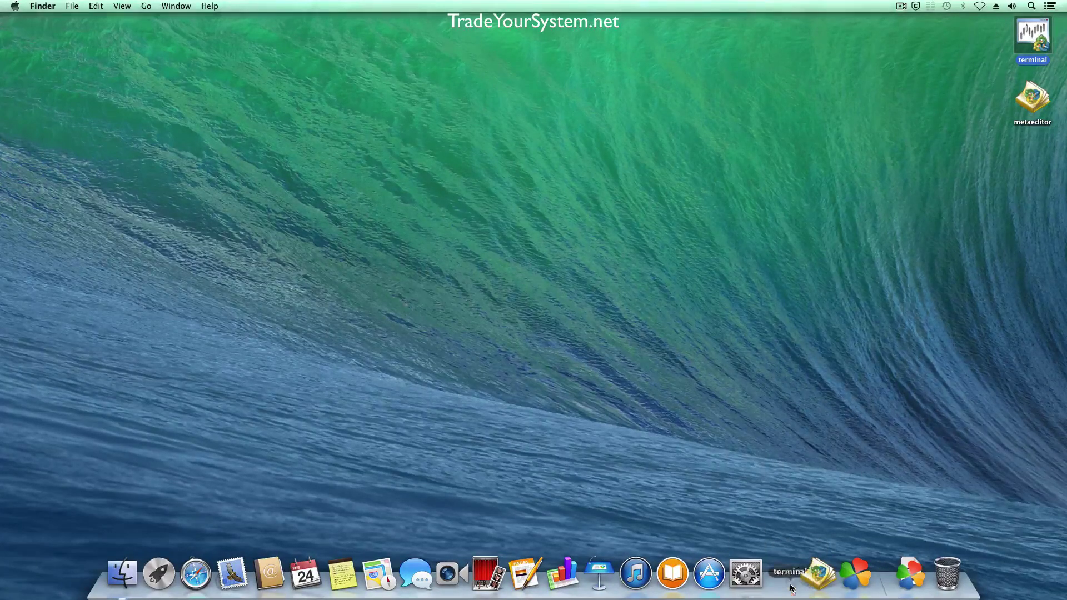
click(821, 415)
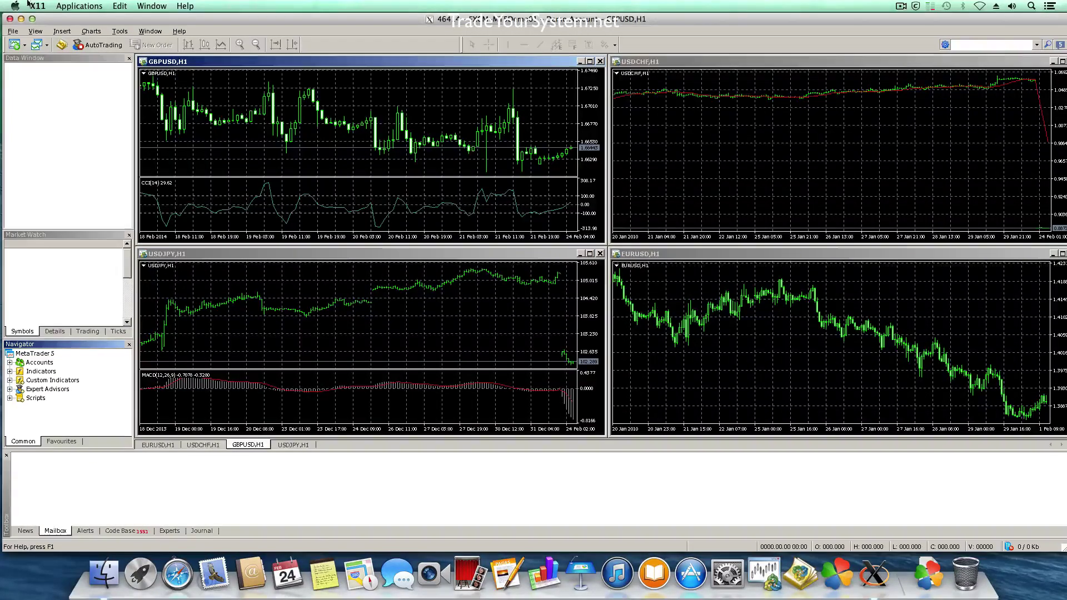
- Dismiss the X11 menu without quitting and close the MetaTrader 5 window
click(35, 5)
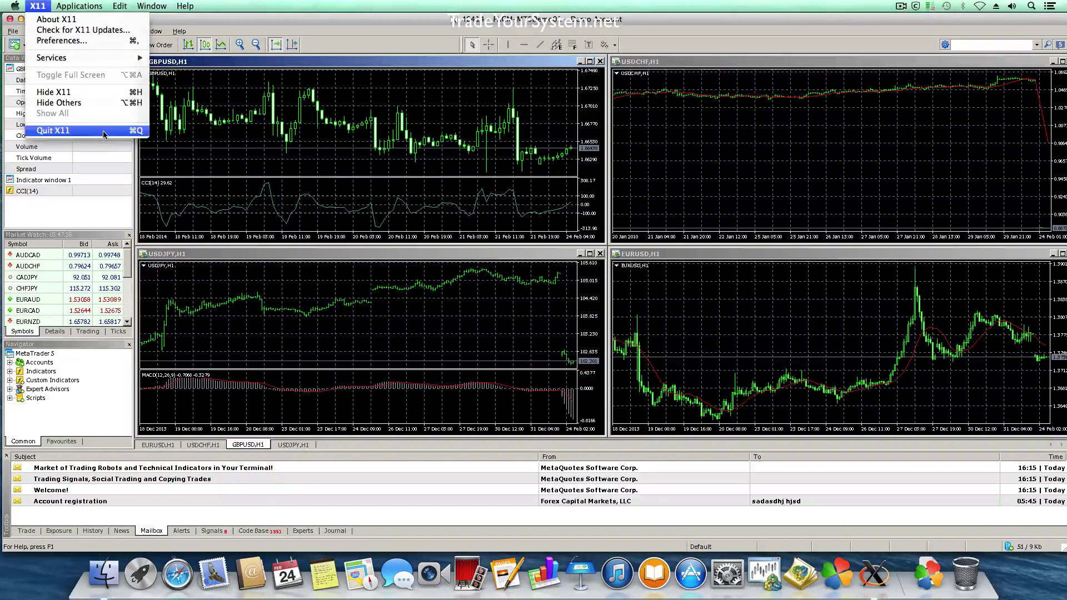
click(12, 27)
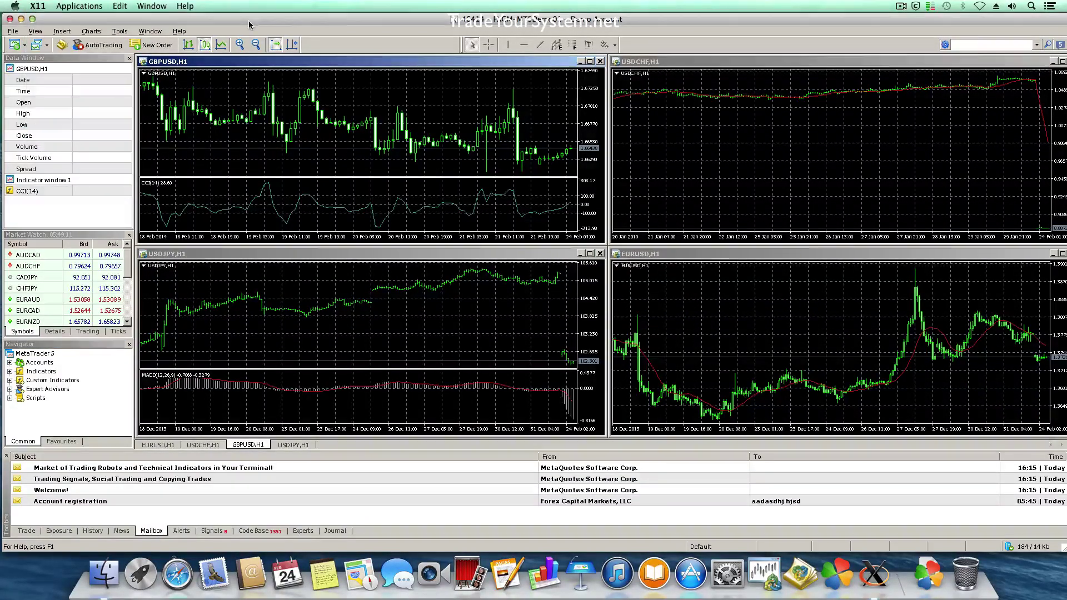
click(10, 18)
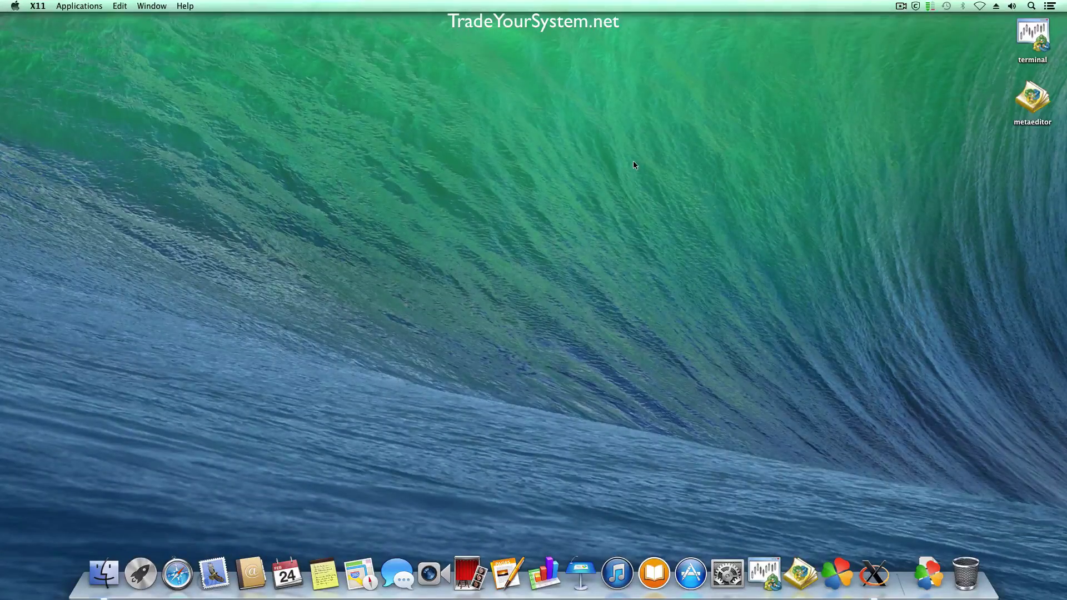